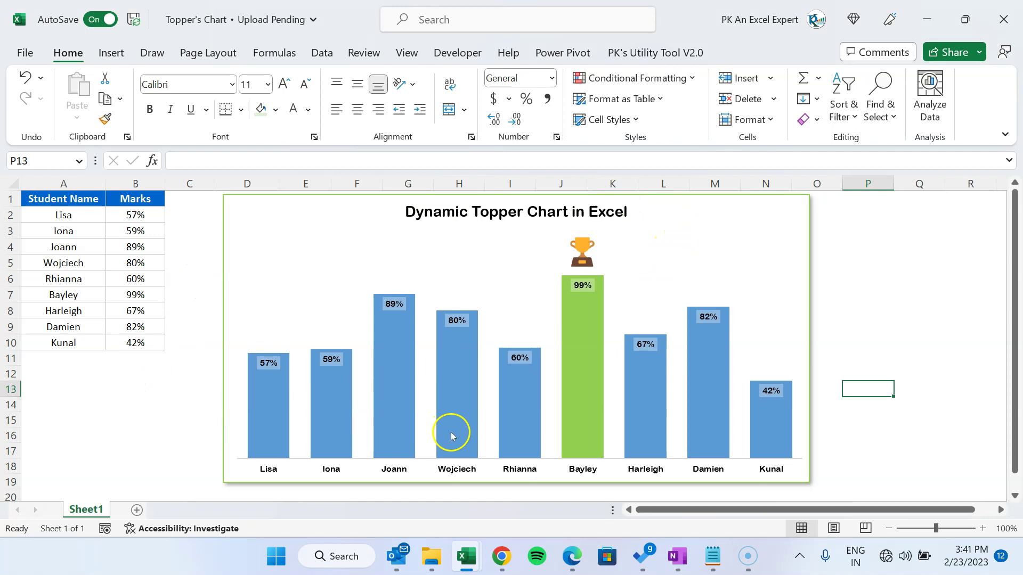
# Inspect the student names, the Marks column and the random formula behind a mark
pyautogui.moveTo(79, 203); pyautogui.dragTo(73, 341)
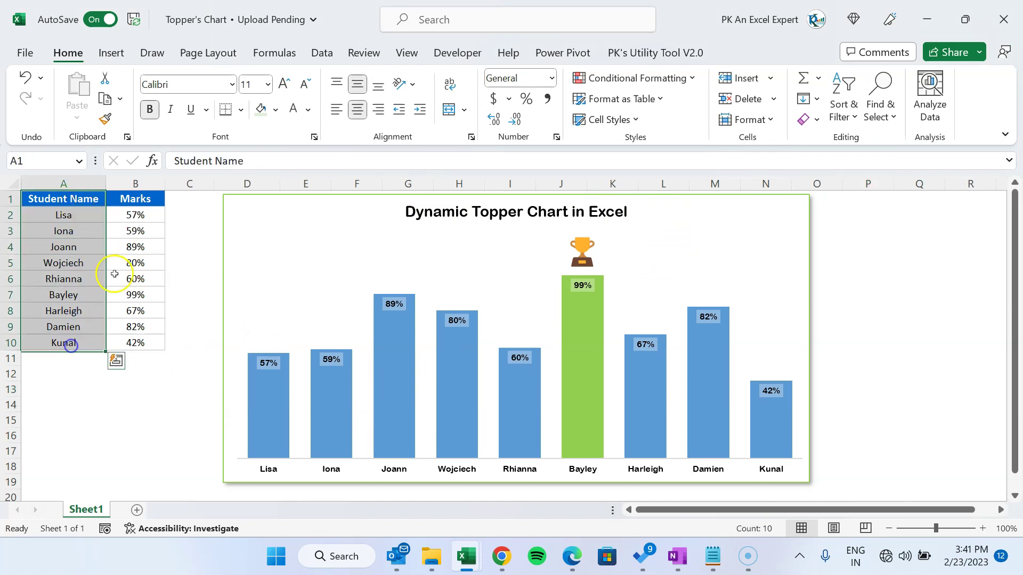
pyautogui.moveTo(133, 199); pyautogui.dragTo(127, 342)
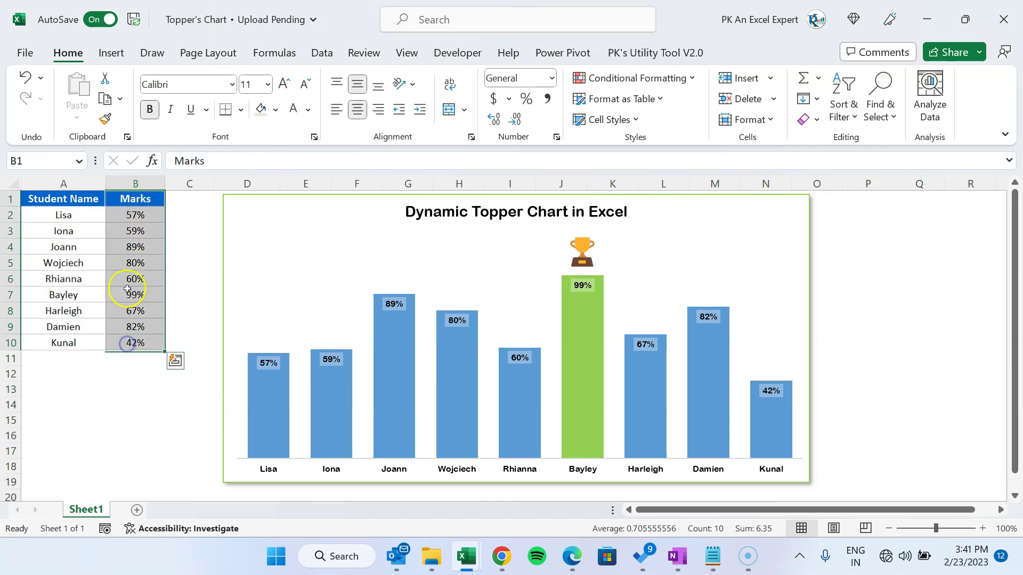
pyautogui.click(135, 247)
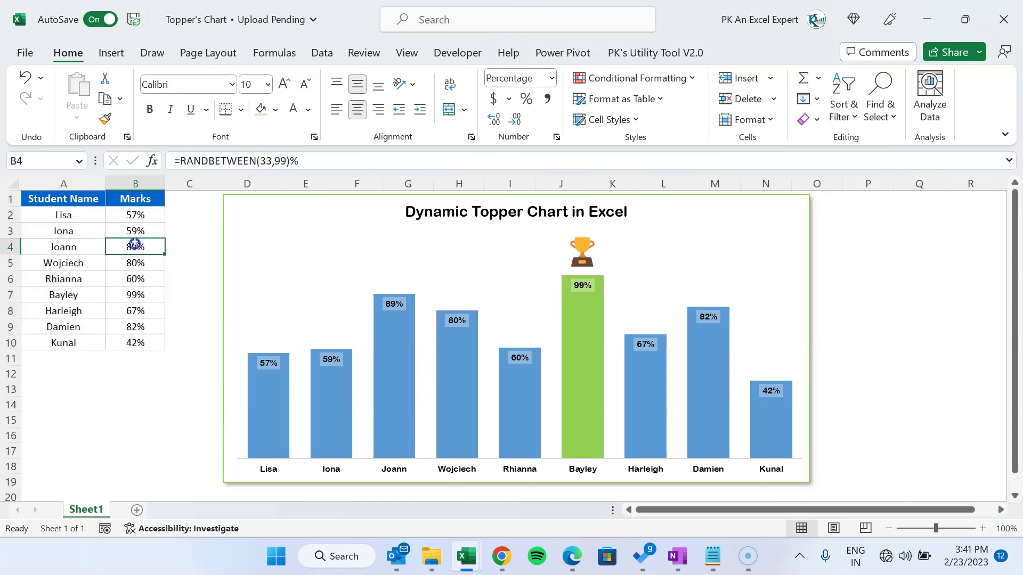
pyautogui.click(134, 215)
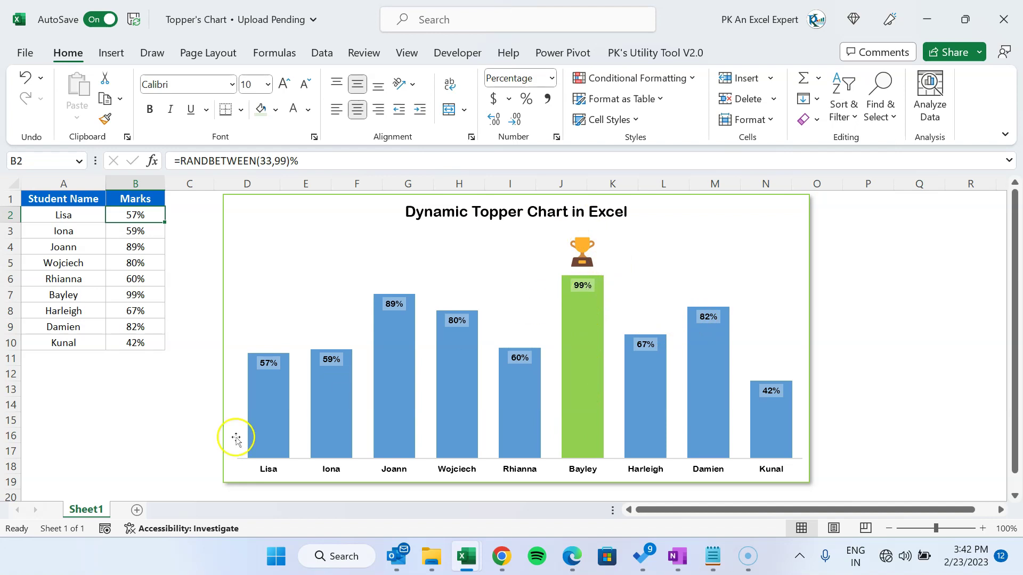
# Recalculate the marks with F9 several times until the top bar reaches 99%
pyautogui.click(136, 450)
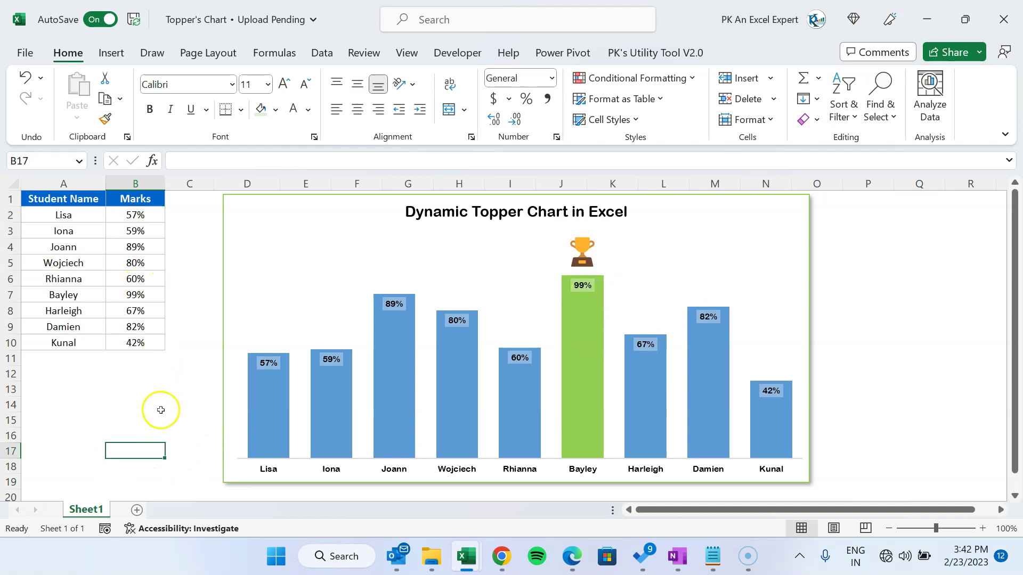
pyautogui.press('F9')
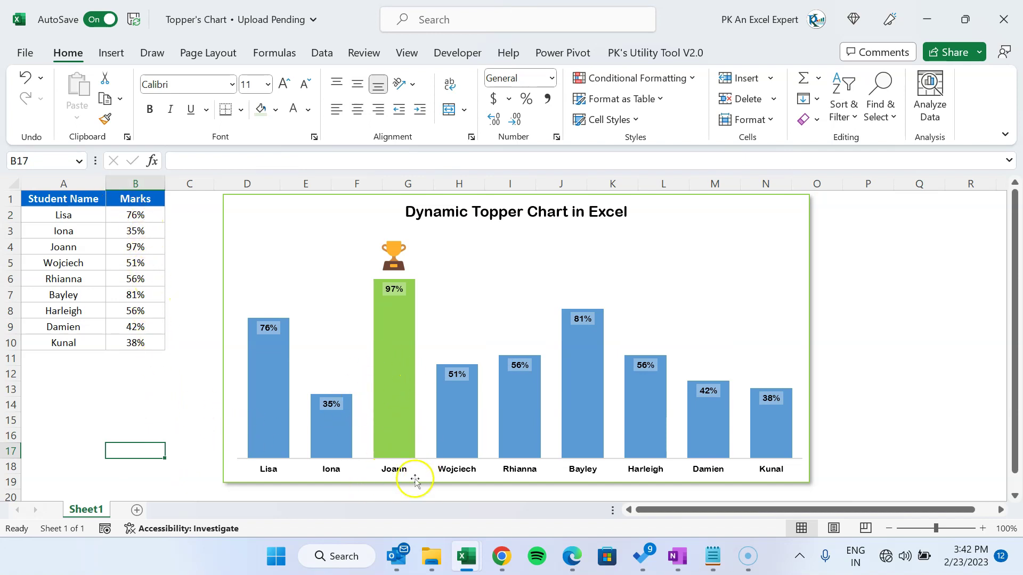
pyautogui.press('F9')
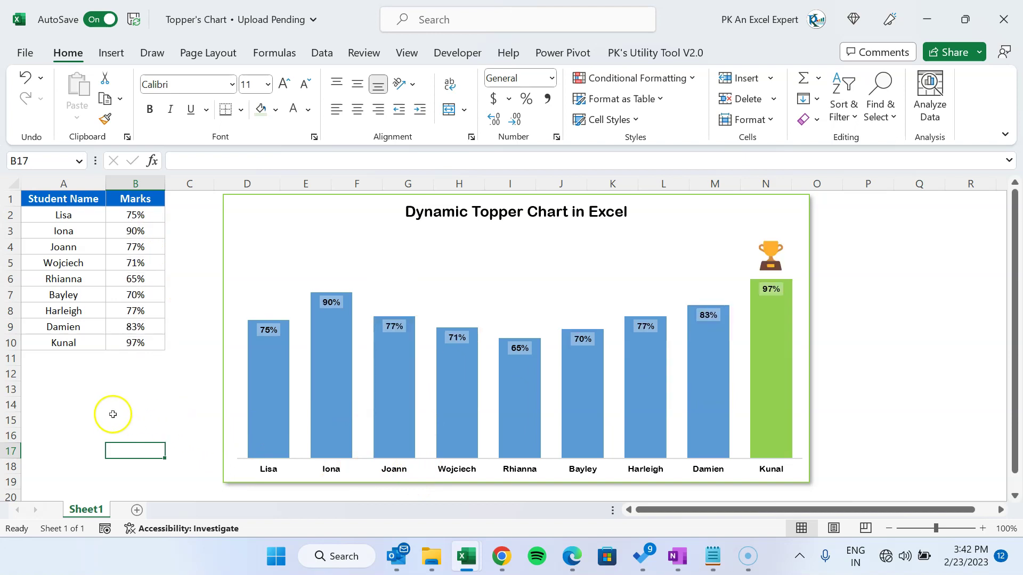
pyautogui.press('F9')
pyautogui.press('F9')
pyautogui.press('F9')
pyautogui.press('F9')
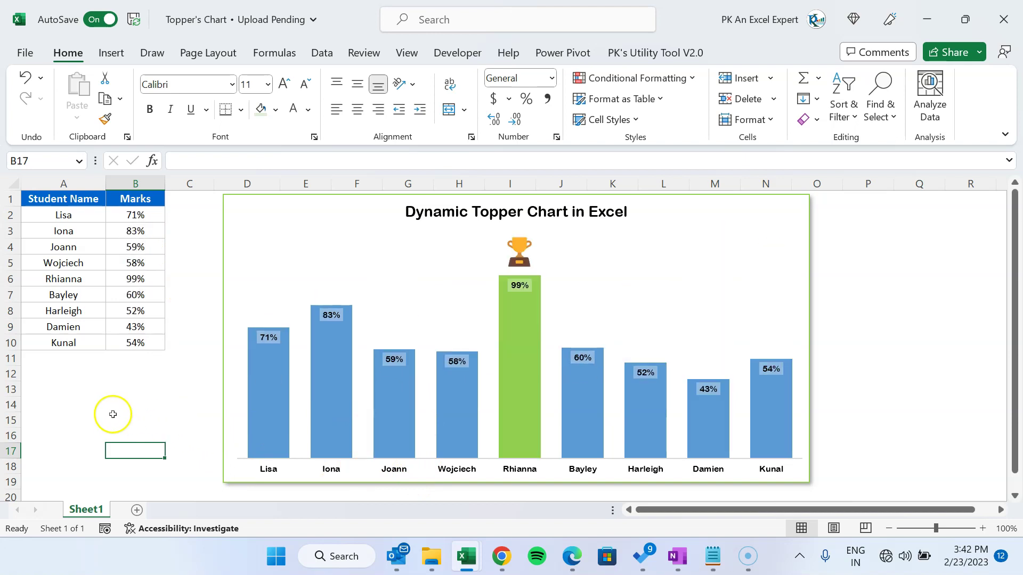
pyautogui.click(113, 408)
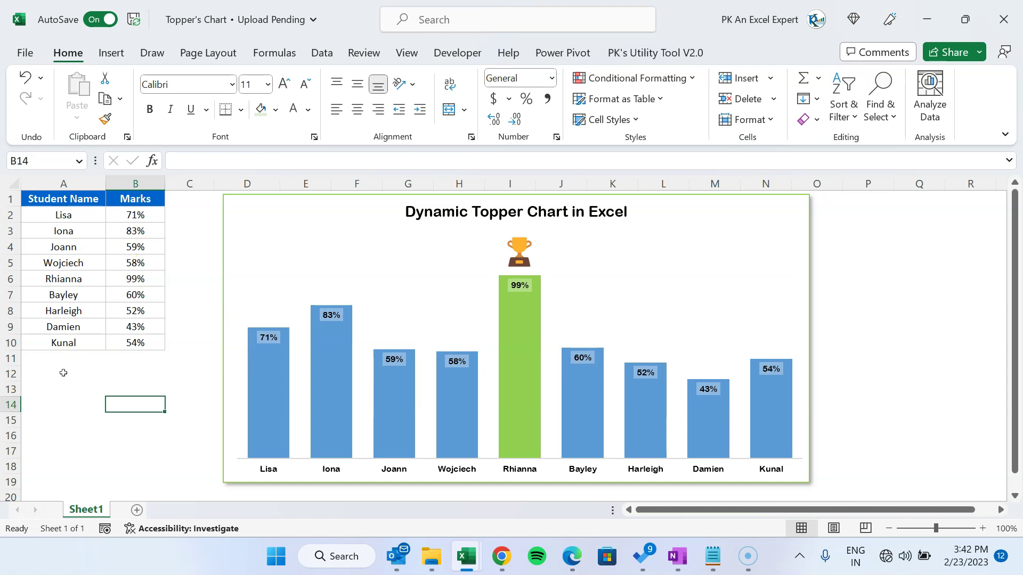
# Copy the student marks table A1:B10 and paste it at A1 of a new workbook
pyautogui.click(75, 202)
pyautogui.hotkey('ctrl', 'a')
pyautogui.hotkey('ctrl', 'c')
pyautogui.click(141, 388)
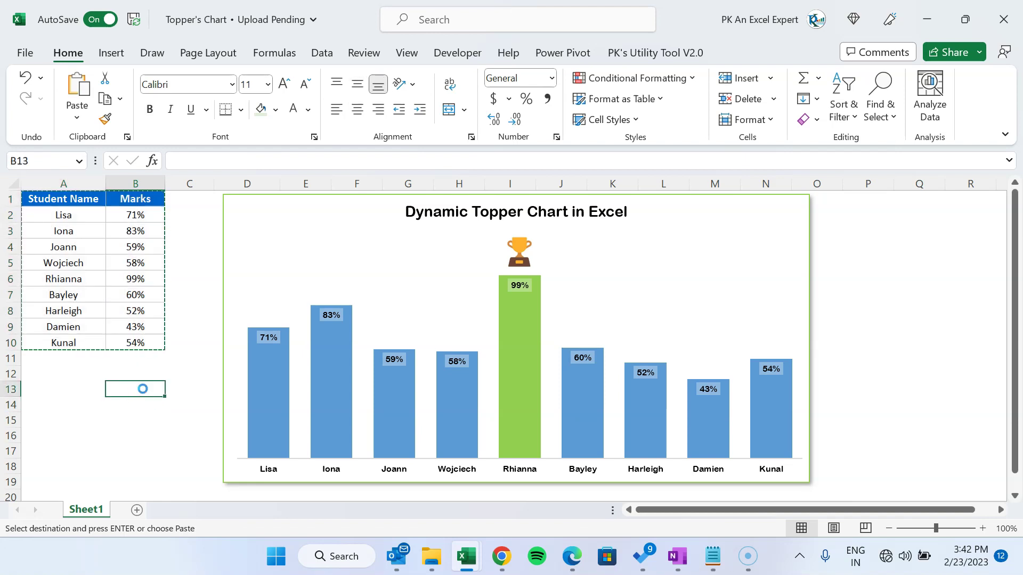
pyautogui.hotkey('ctrl', 'n')
pyautogui.hotkey('ctrl', 'v')
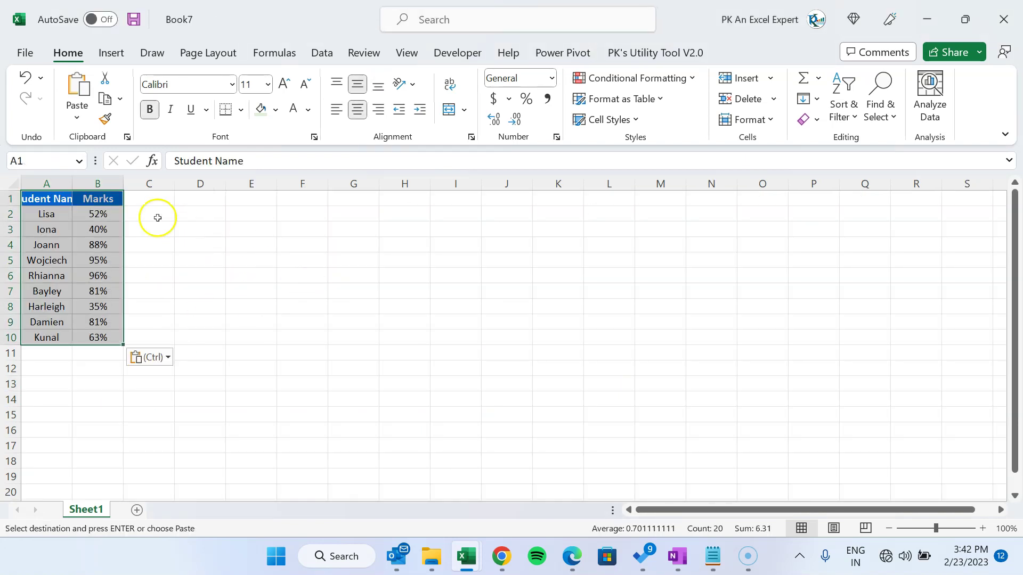
# Check the pasted marks and widen columns A and B to fit their contents
pyautogui.click(105, 212)
pyautogui.click(114, 255)
pyautogui.moveTo(123, 184); pyautogui.dragTo(144, 184)
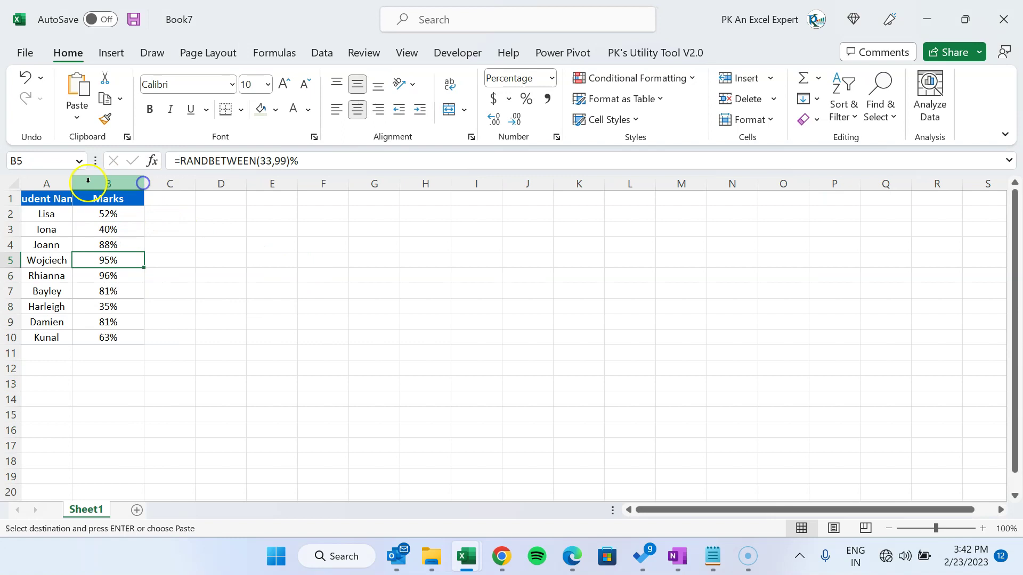
pyautogui.moveTo(72, 184); pyautogui.dragTo(155, 347)
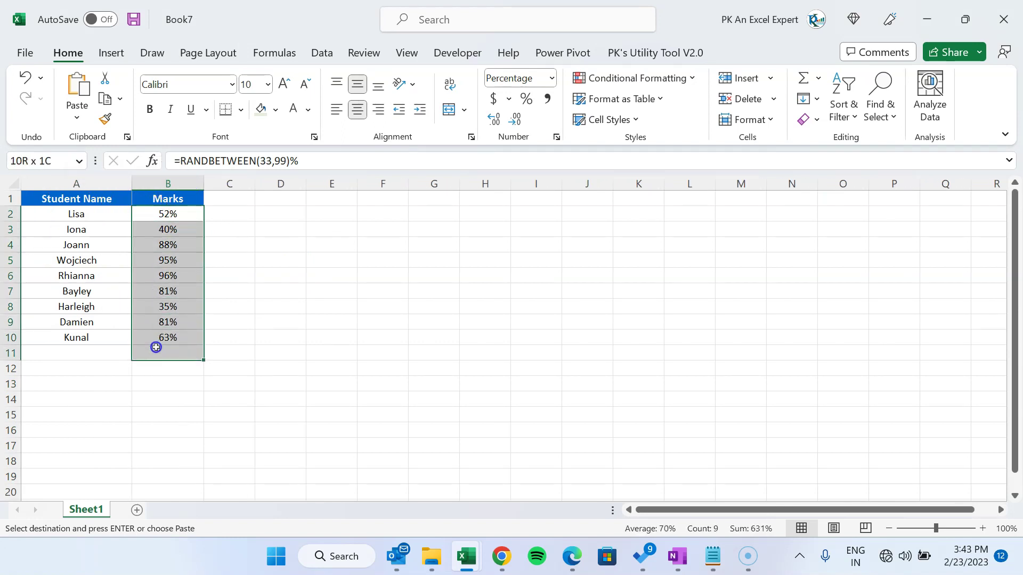
pyautogui.click(165, 338)
pyautogui.moveTo(168, 213); pyautogui.dragTo(174, 345)
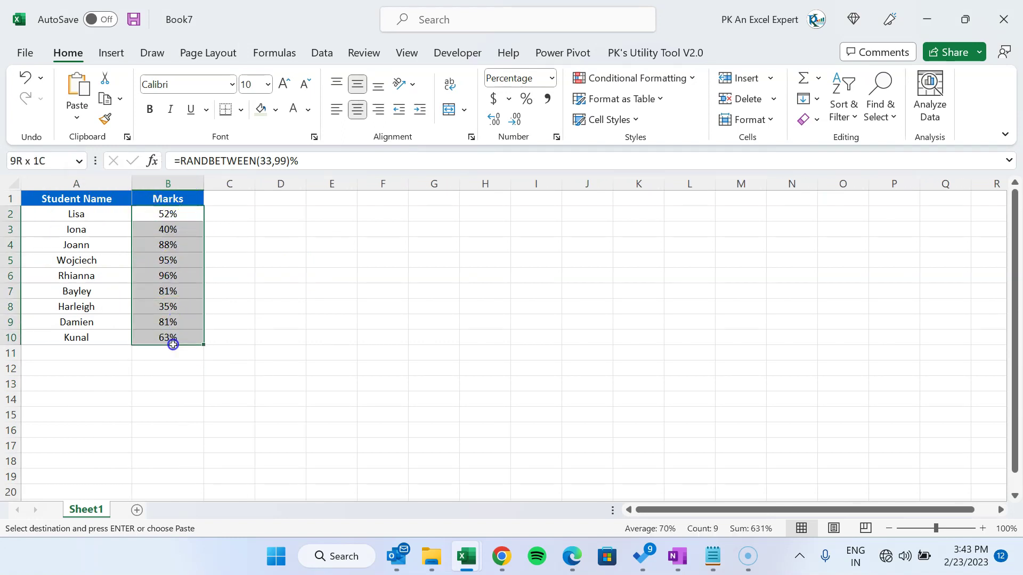
pyautogui.click(229, 244)
# Hide the worksheet gridlines from the View tab
pyautogui.click(410, 51)
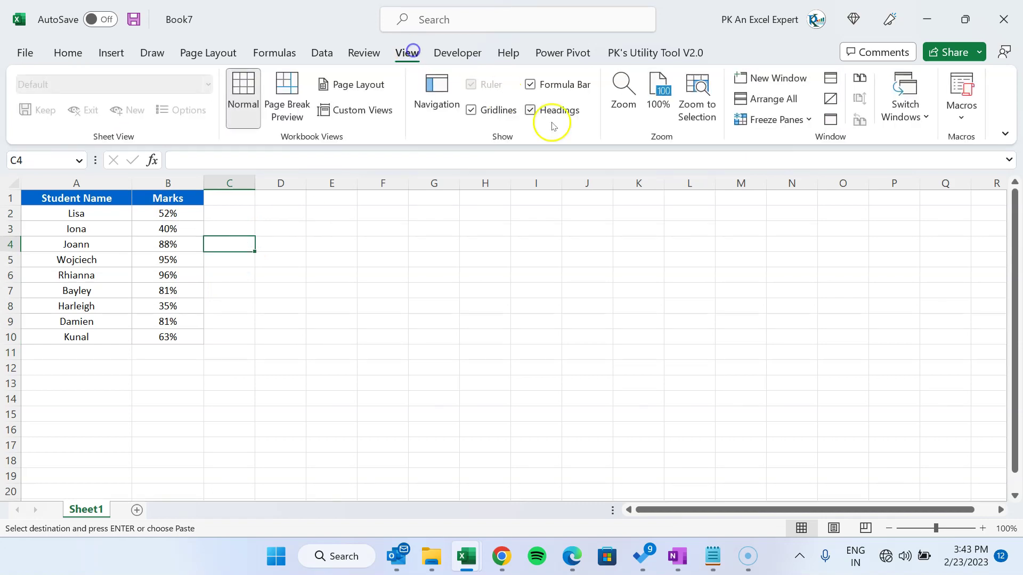
pyautogui.click(516, 115)
pyautogui.click(441, 304)
# Enter the headings 'Max Value' in C1 and 'Data Label' in D1, widening column C
pyautogui.click(233, 195)
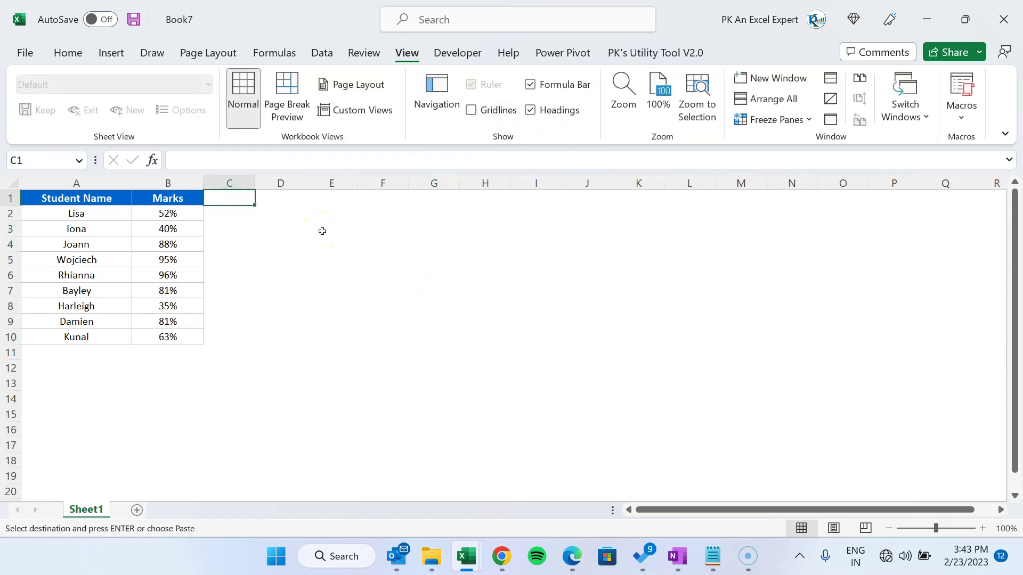
pyautogui.write('Max Value')
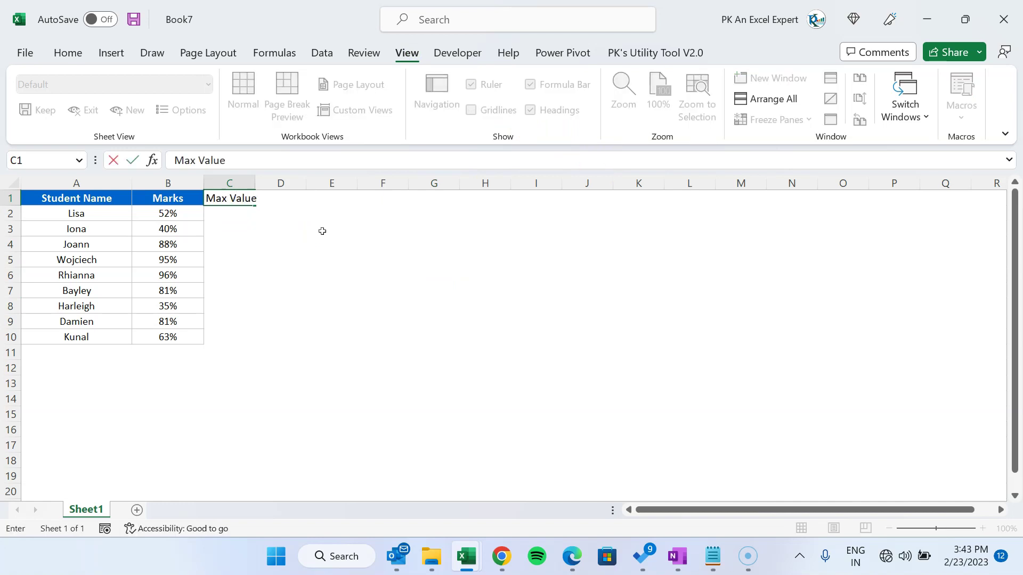
pyautogui.press('Tab')
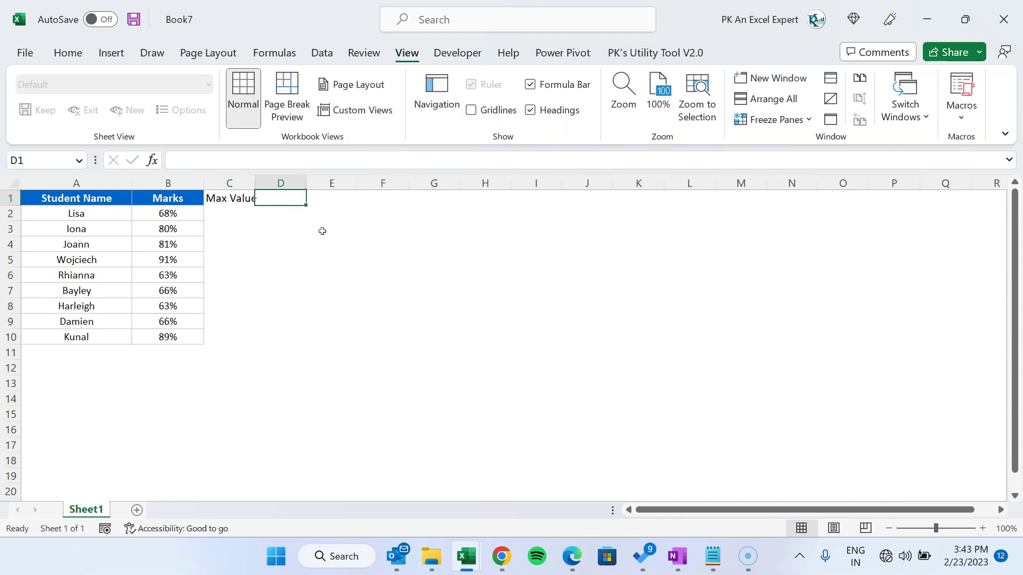
pyautogui.write('Label')
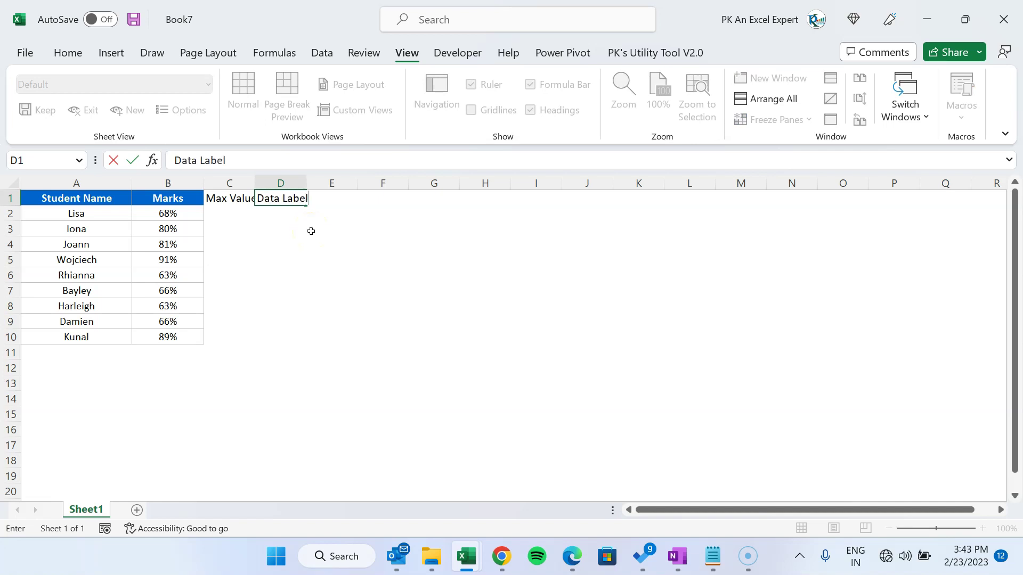
pyautogui.press('Left')
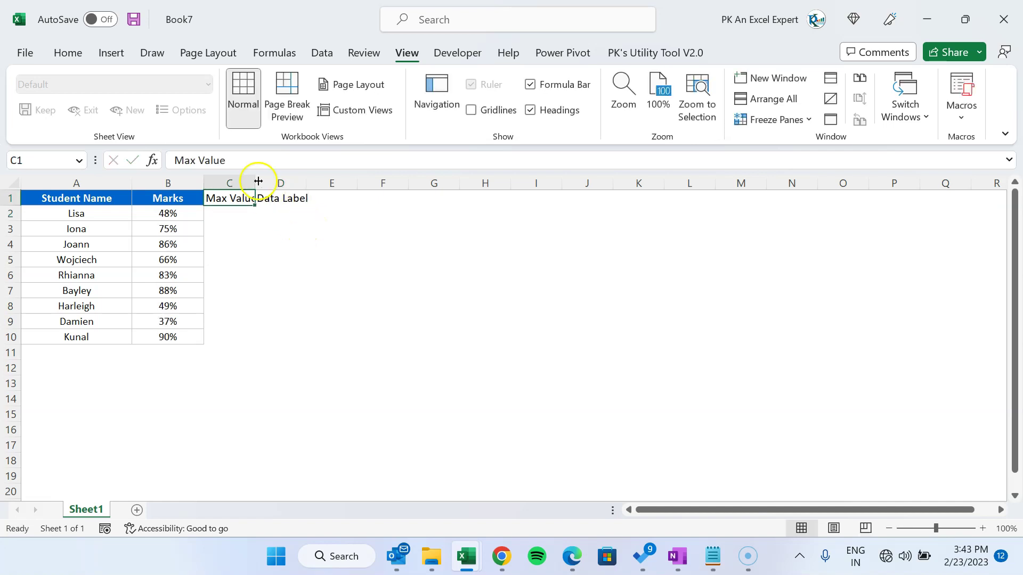
pyautogui.moveTo(258, 181); pyautogui.dragTo(289, 181)
pyautogui.click(270, 213)
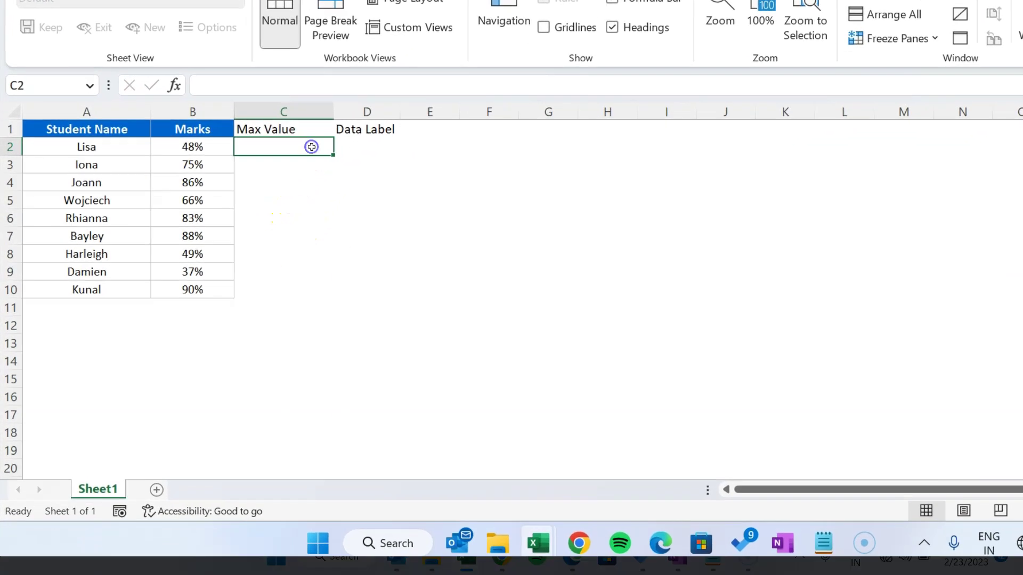
# In C2, begin =IF(B2=MAX($B$2:$B$10) using an absolute marks range
pyautogui.write('=if')
pyautogui.press('Tab')
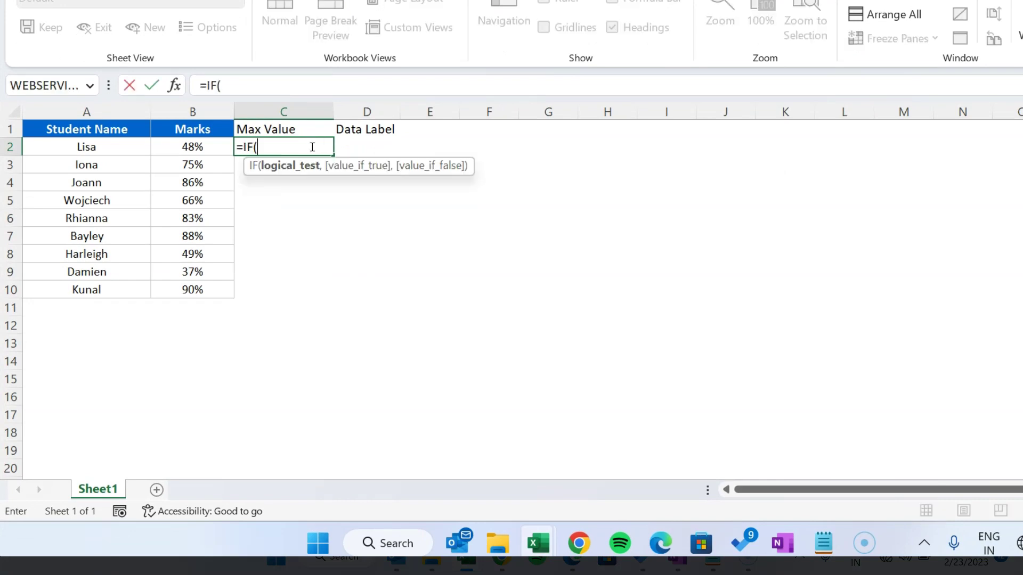
pyautogui.press('Left')
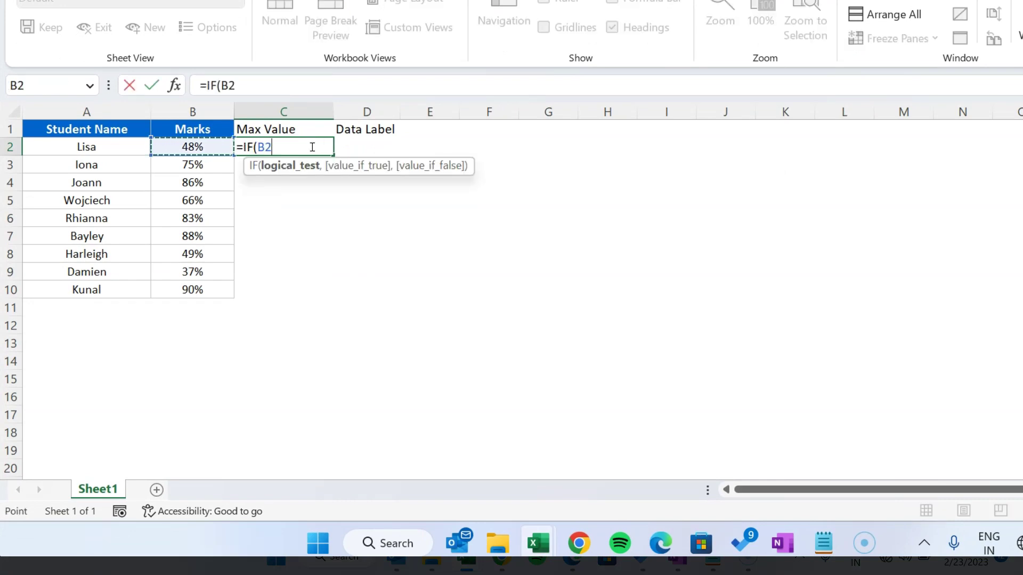
pyautogui.write('=max')
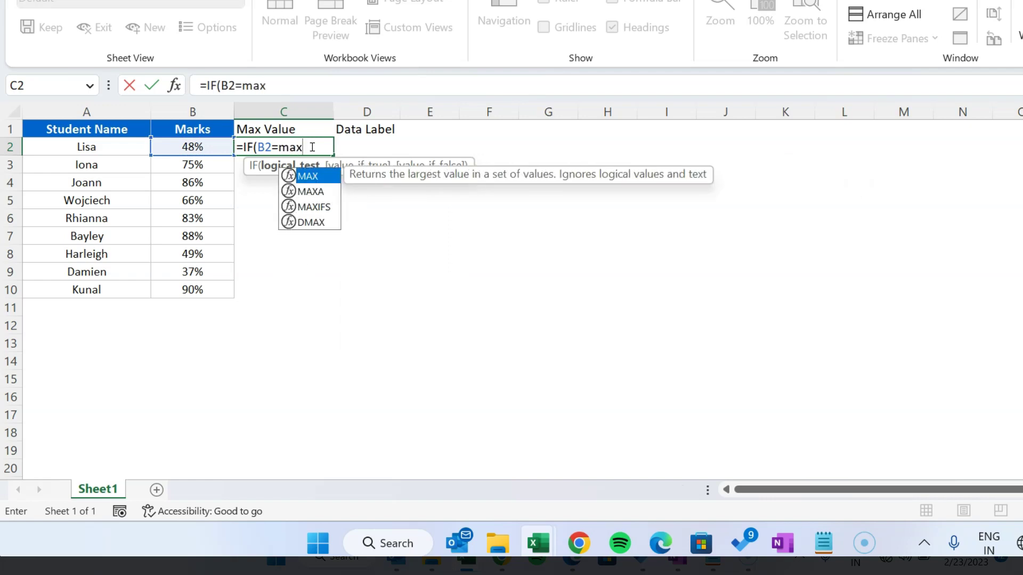
pyautogui.press('Tab')
pyautogui.press('Left')
pyautogui.hotkey('ctrl', 'shift', 'Down')
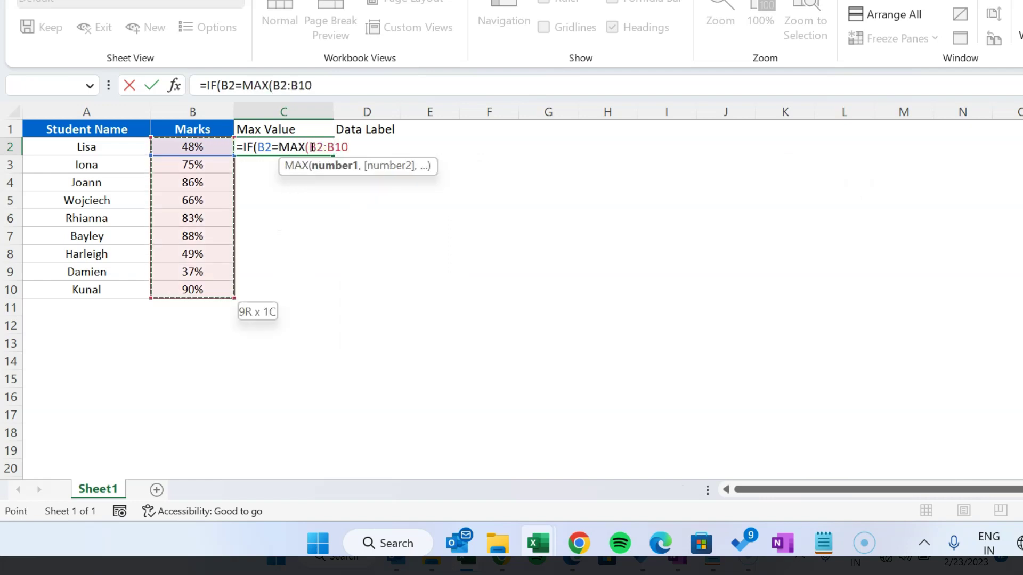
pyautogui.press('F4')
# Complete C2 as =IF(B2=MAX($B$2:$B$10),B2,NA()) and commit it
pyautogui.write('),')
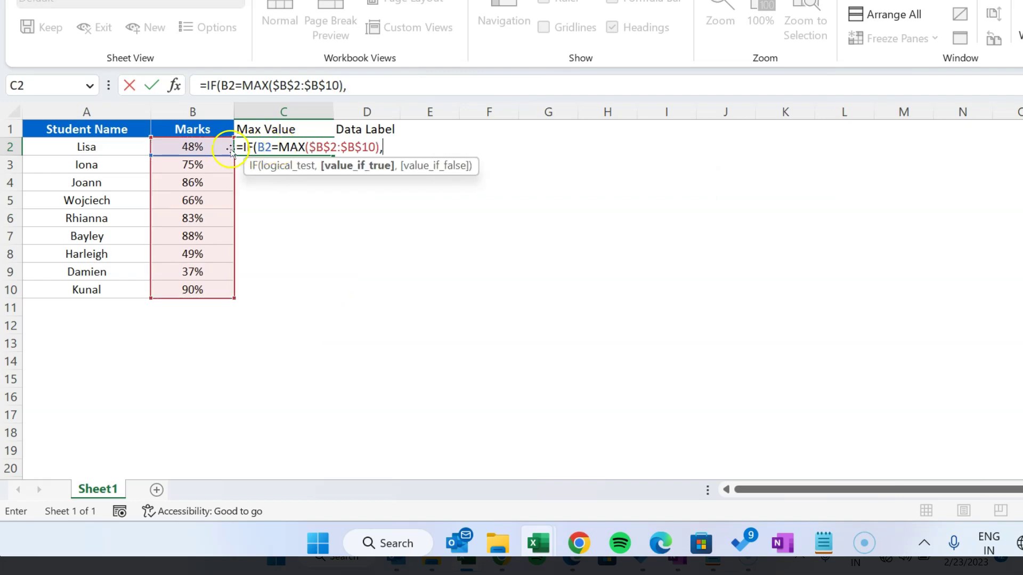
pyautogui.click(211, 148)
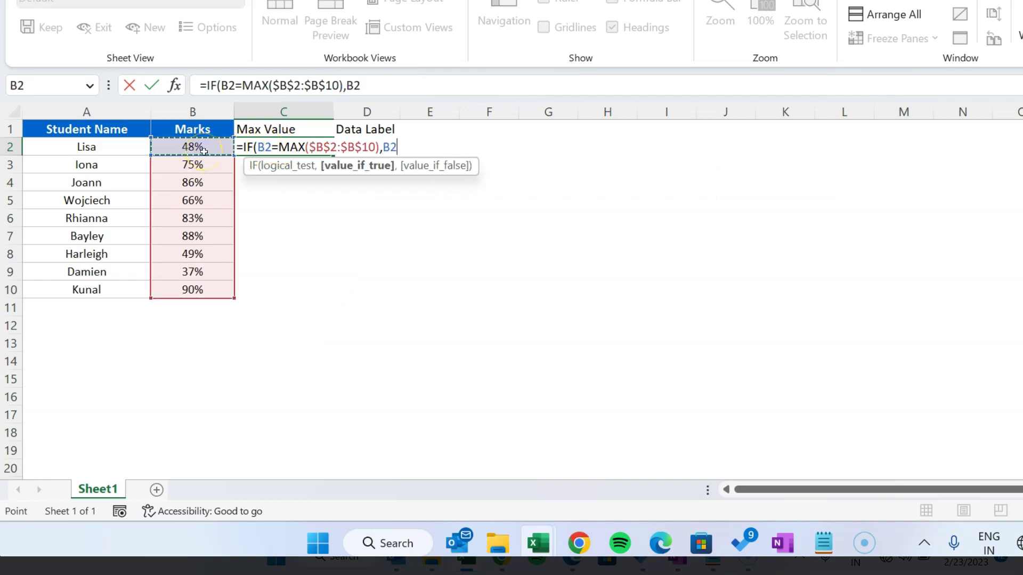
pyautogui.write(',na')
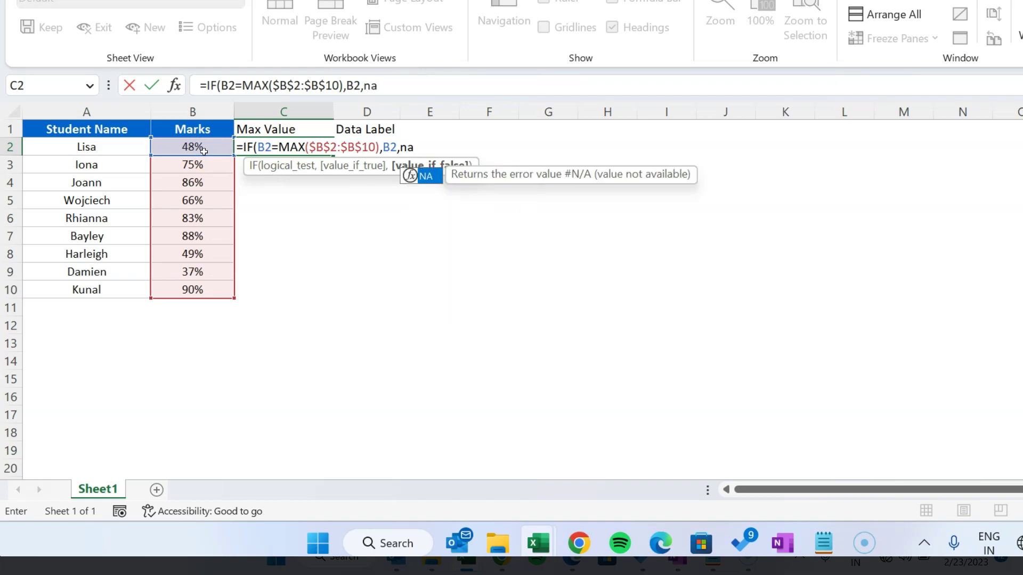
pyautogui.press('Tab')
pyautogui.write(')')
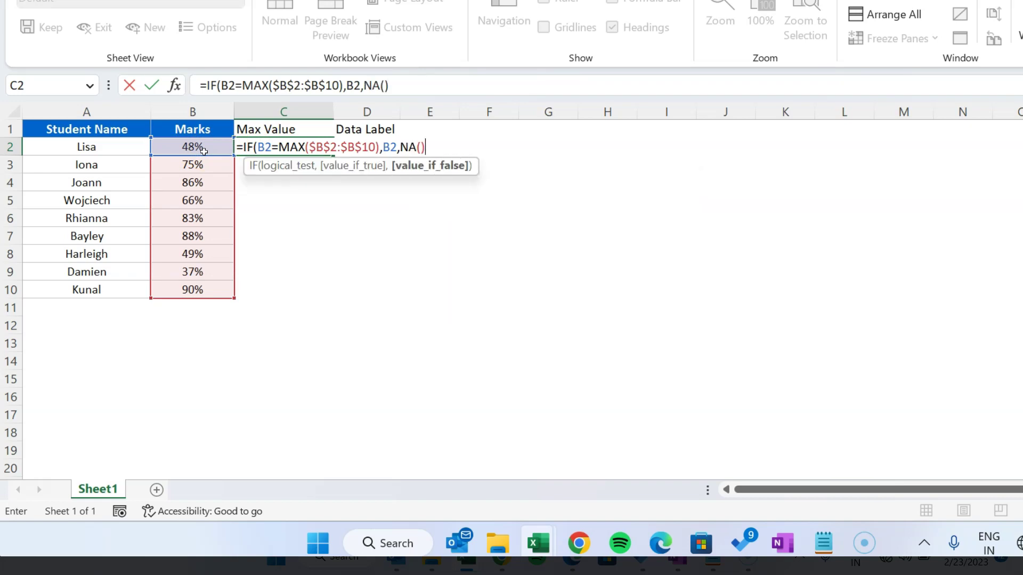
pyautogui.press('Return')
pyautogui.press('Return')
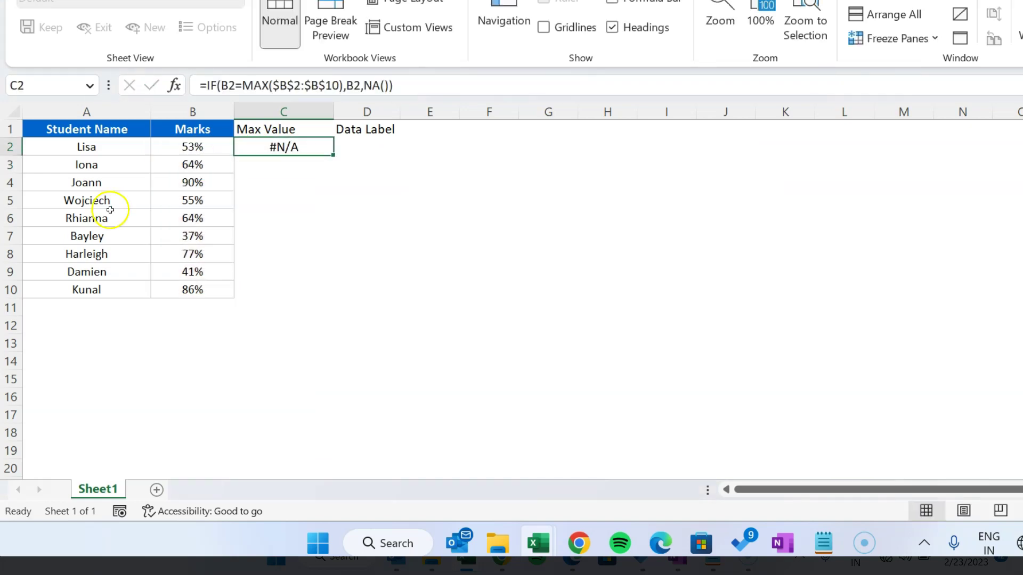
# Fill the Max Value formula down to C10, verify the 0.78 result, and select C2:C10
pyautogui.doubleClick(333, 154)
pyautogui.click(298, 207)
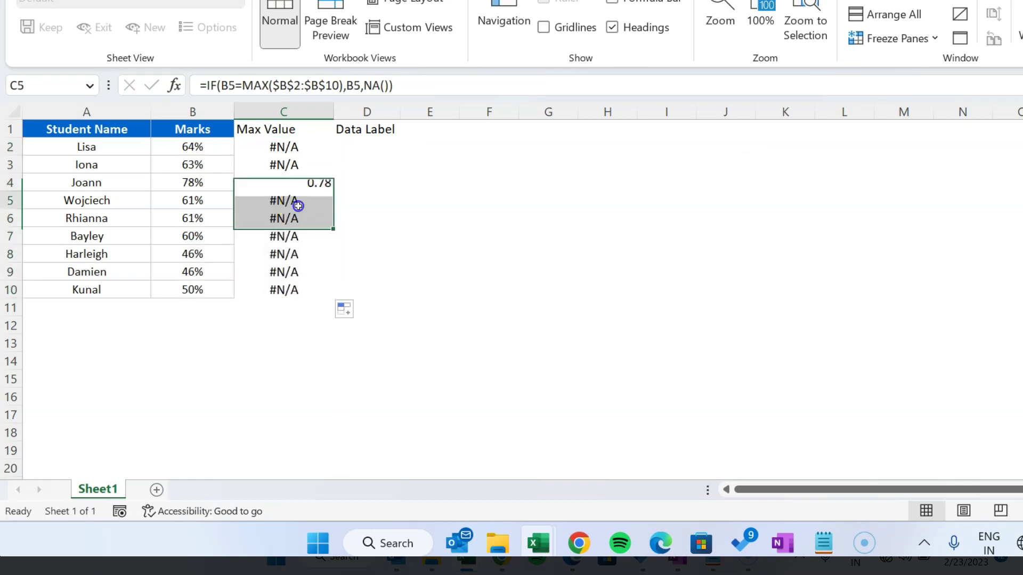
pyautogui.click(313, 181)
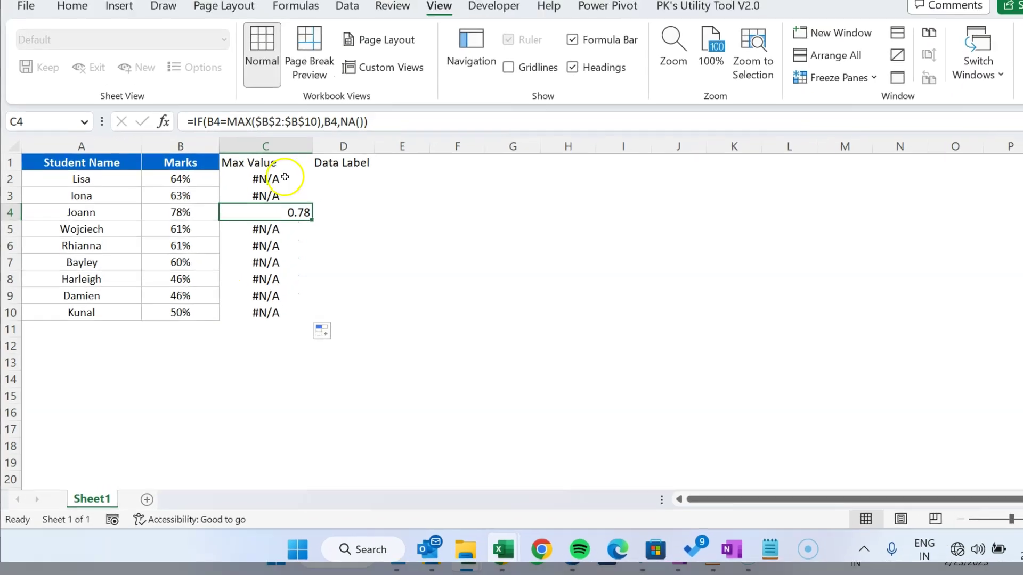
pyautogui.moveTo(288, 147); pyautogui.dragTo(293, 280)
pyautogui.moveTo(256, 329); pyautogui.dragTo(254, 336)
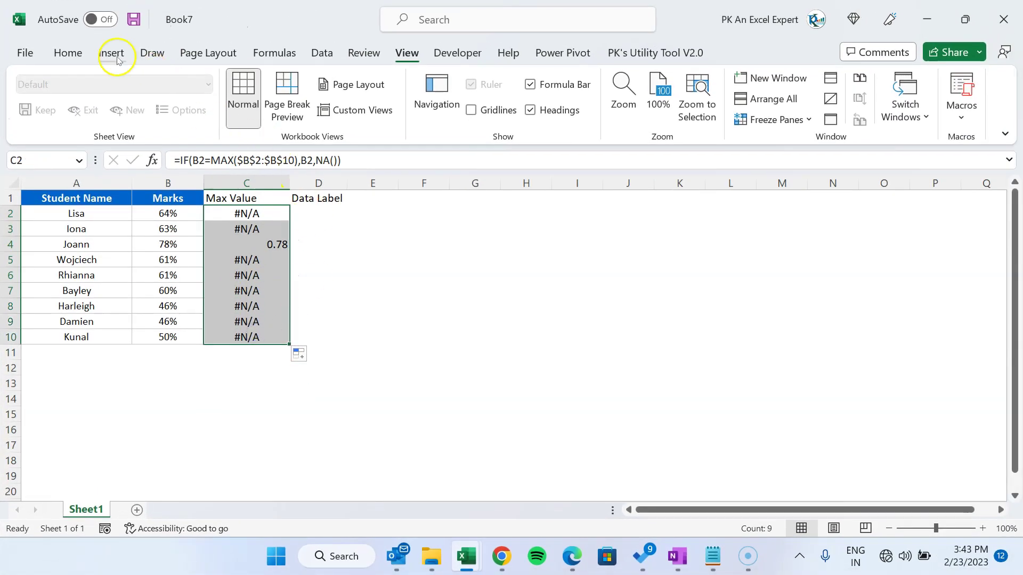
# Format C2:C10 as centred Percentage so the top mark shows 78%
pyautogui.click(74, 53)
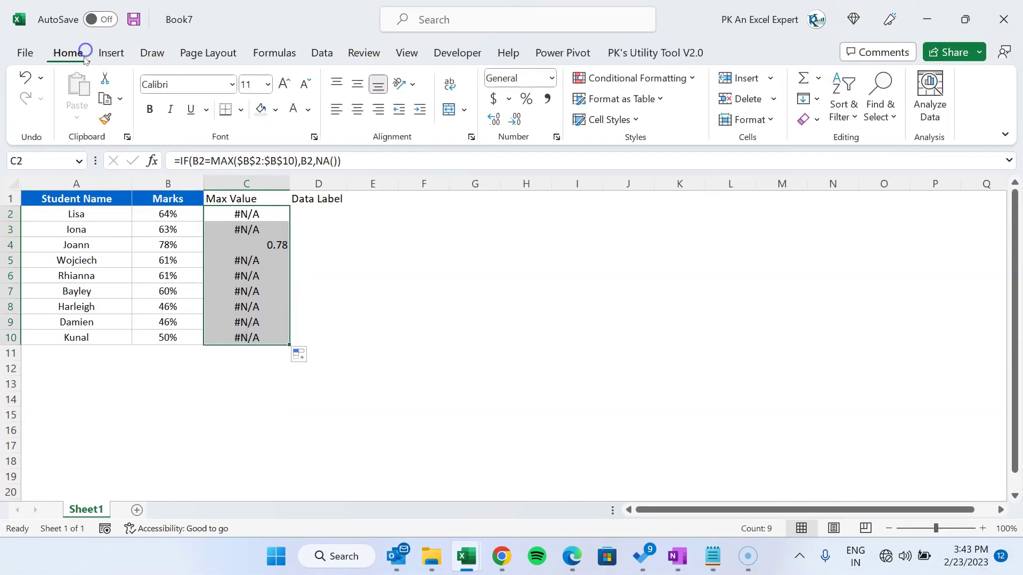
pyautogui.click(553, 78)
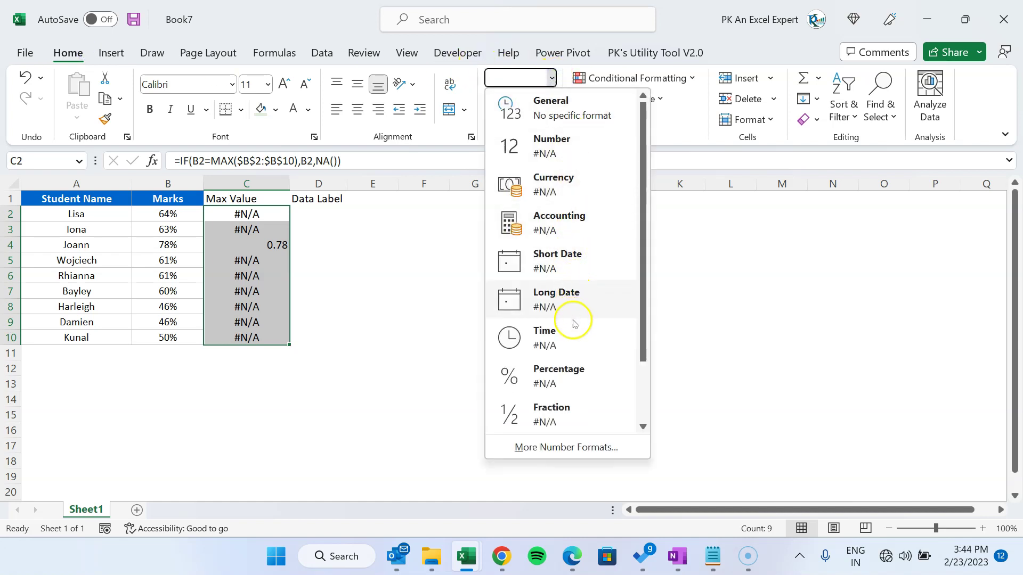
pyautogui.click(567, 369)
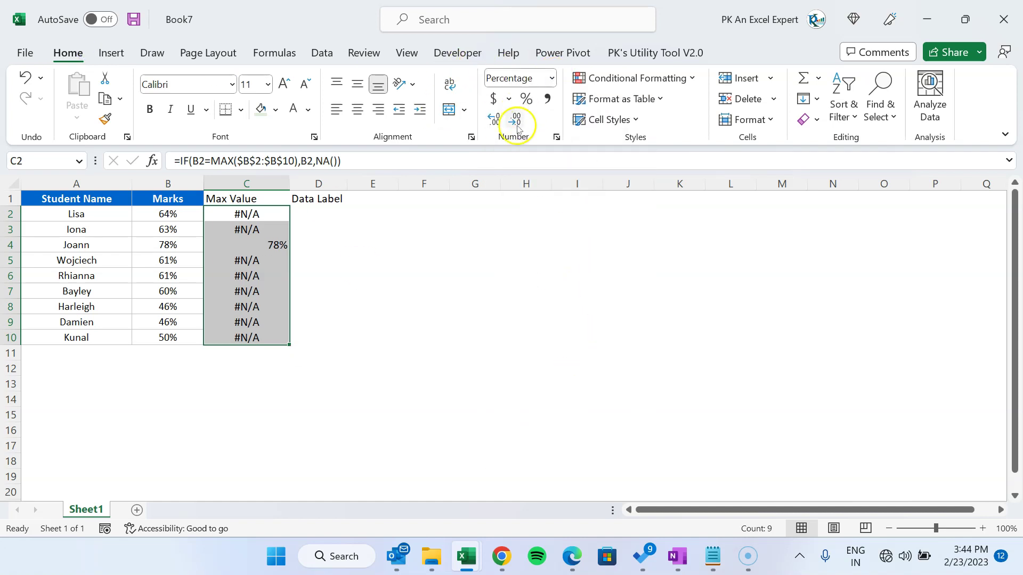
pyautogui.click(358, 110)
pyautogui.click(318, 322)
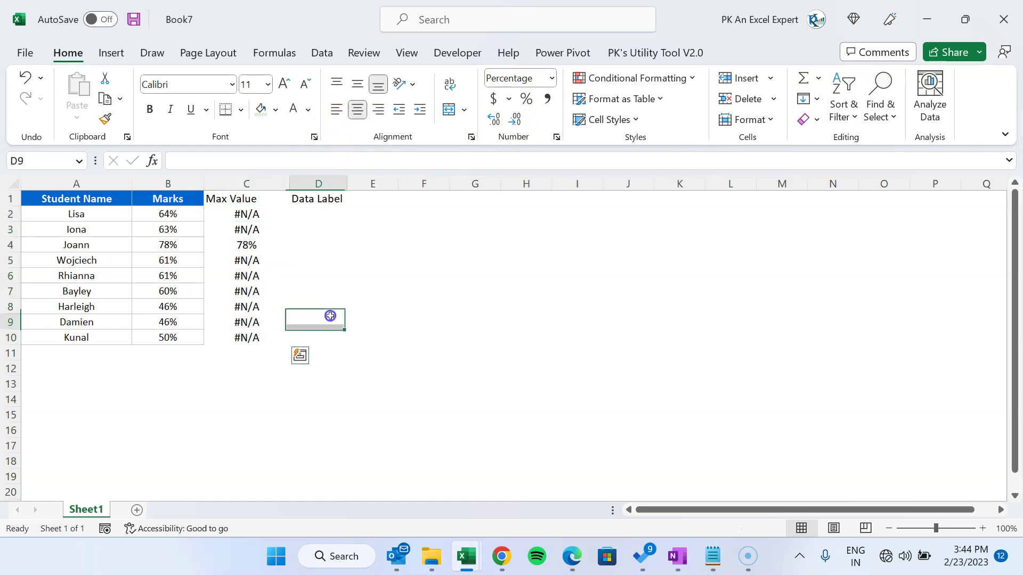
pyautogui.click(306, 210)
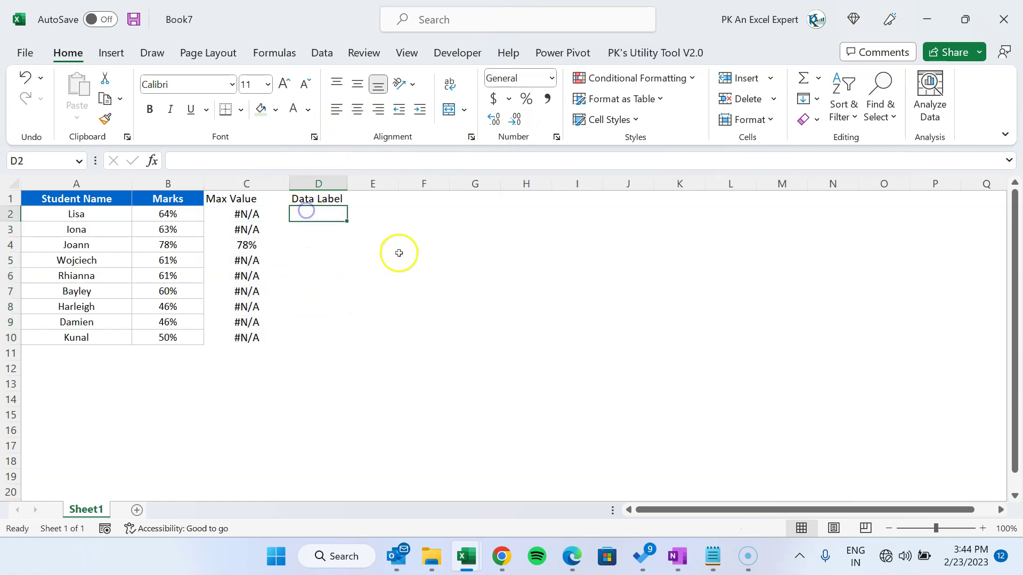
# Insert a trophy emoji into F5 by searching 'trophy' in the Win+. emoji panel
pyautogui.click(303, 245)
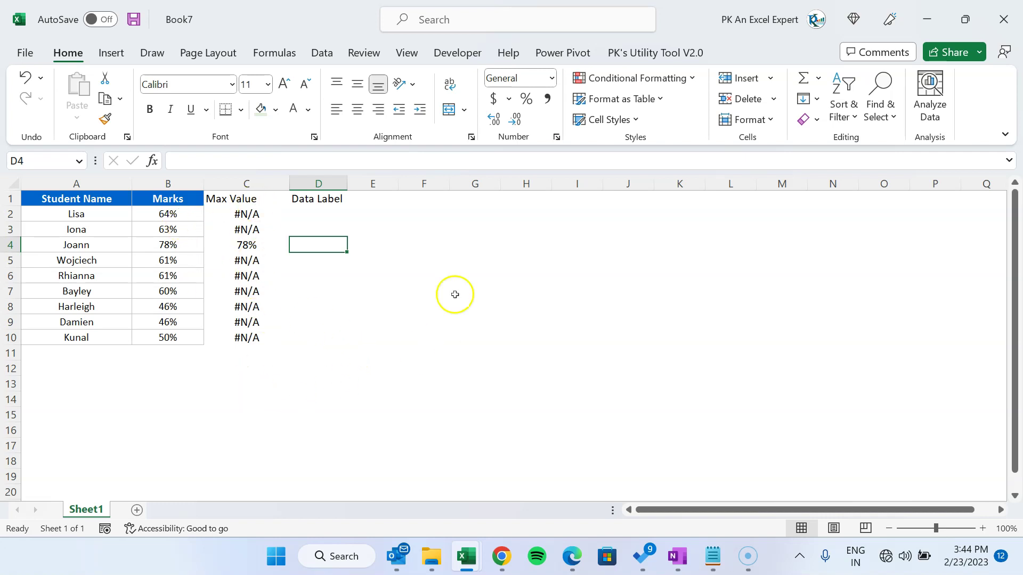
pyautogui.click(418, 258)
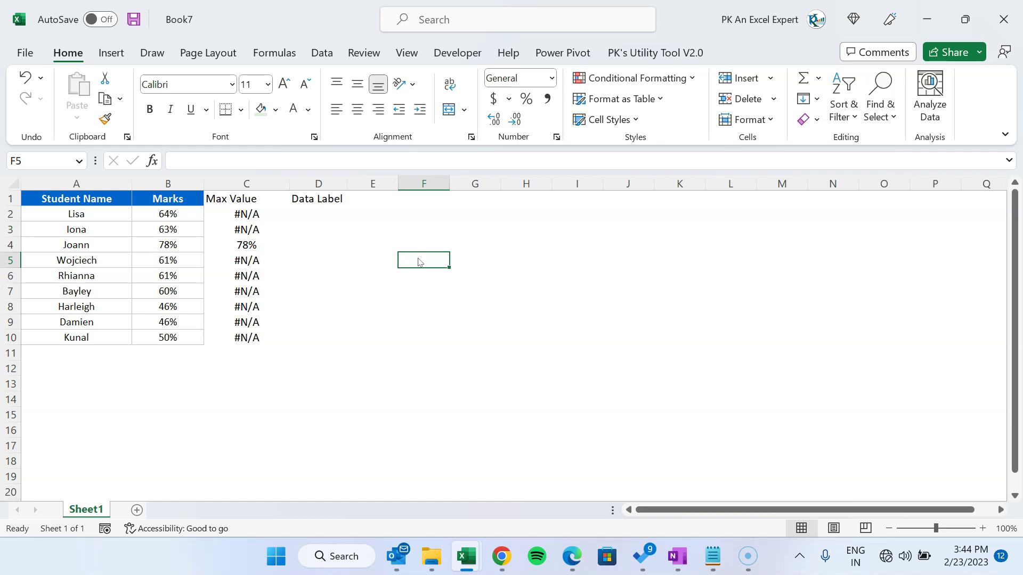
pyautogui.press('super+period')
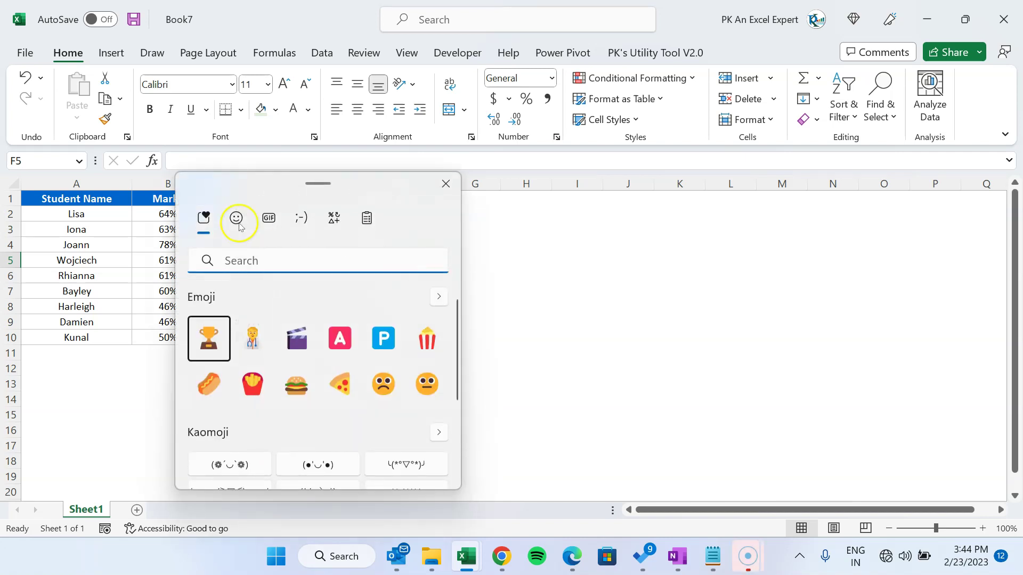
pyautogui.moveTo(279, 182); pyautogui.dragTo(302, 101)
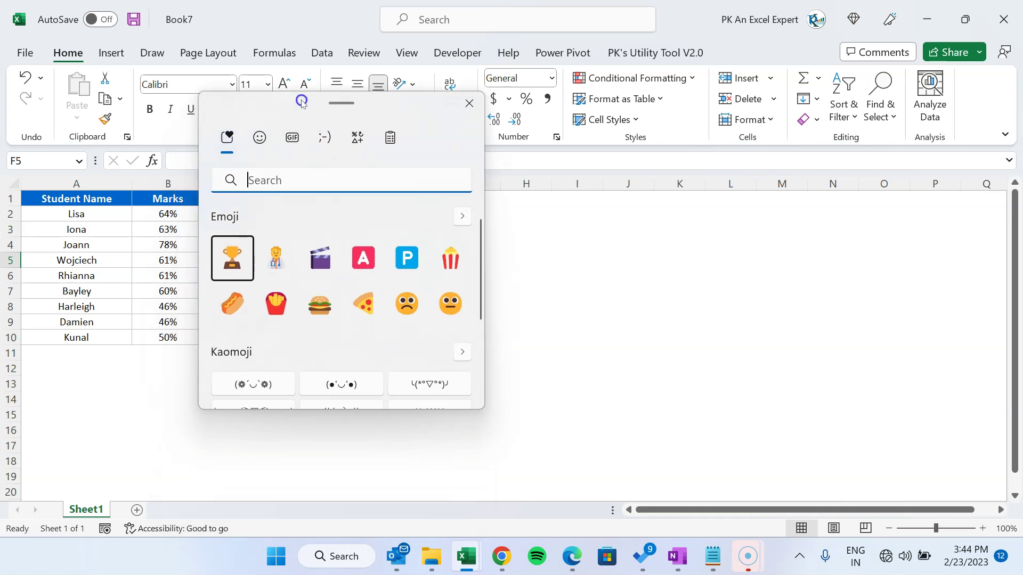
pyautogui.click(260, 137)
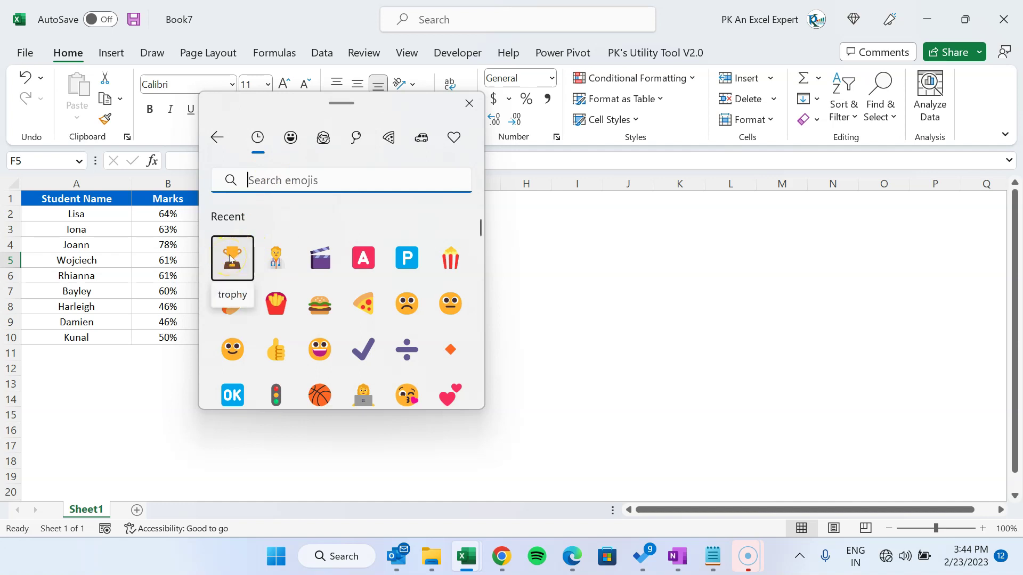
pyautogui.click(262, 181)
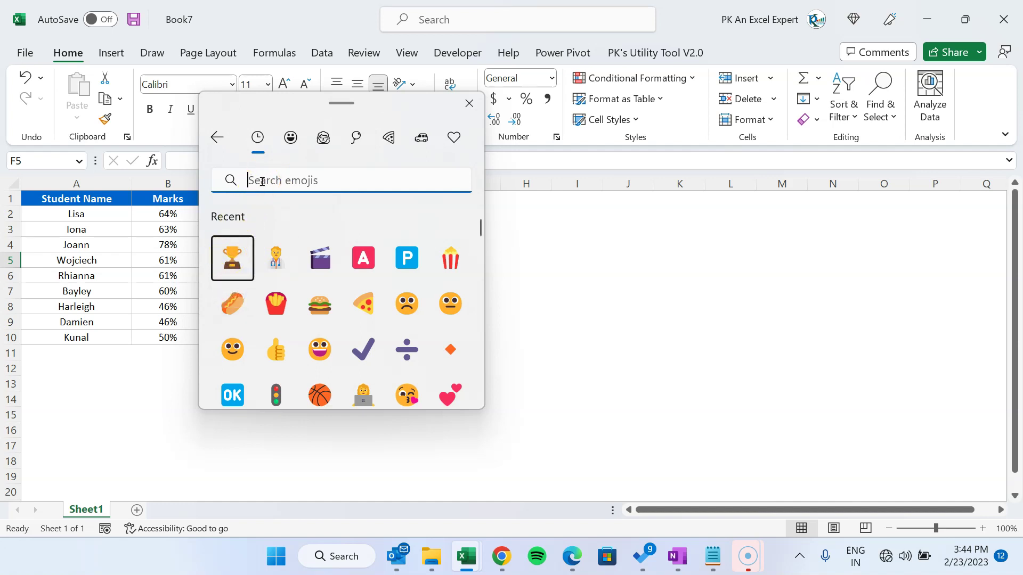
pyautogui.write('trophy')
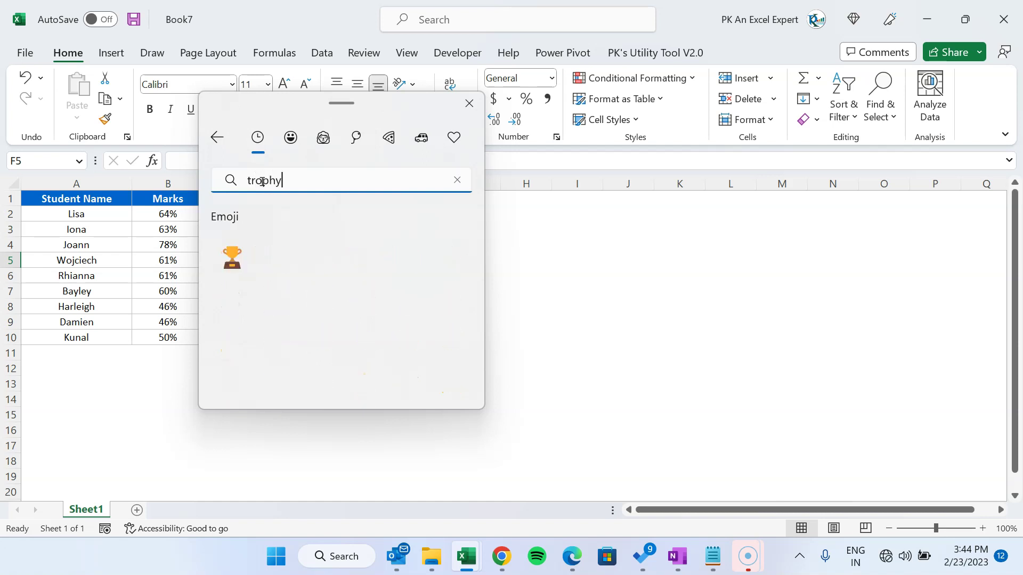
pyautogui.click(215, 281)
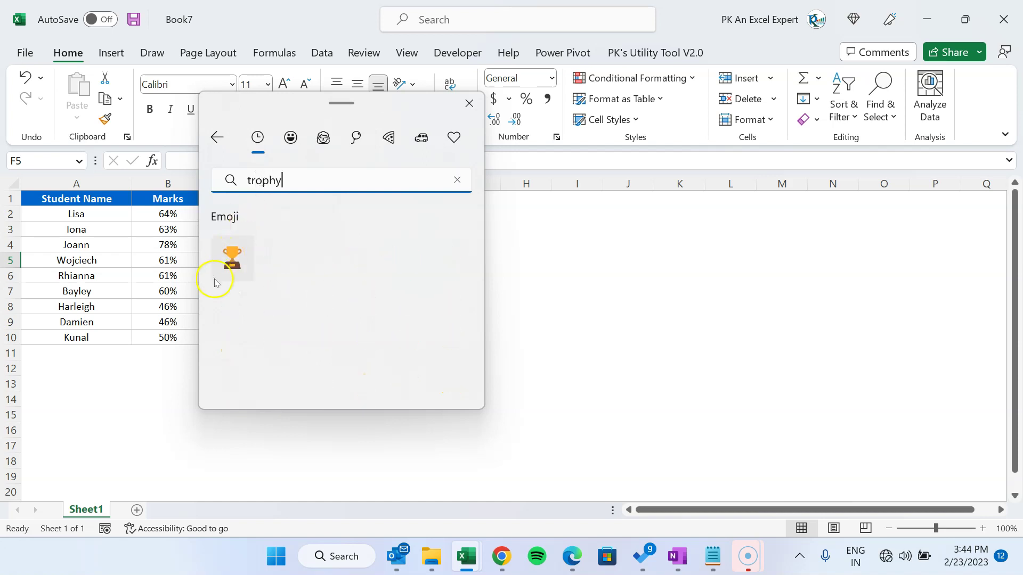
pyautogui.click(233, 259)
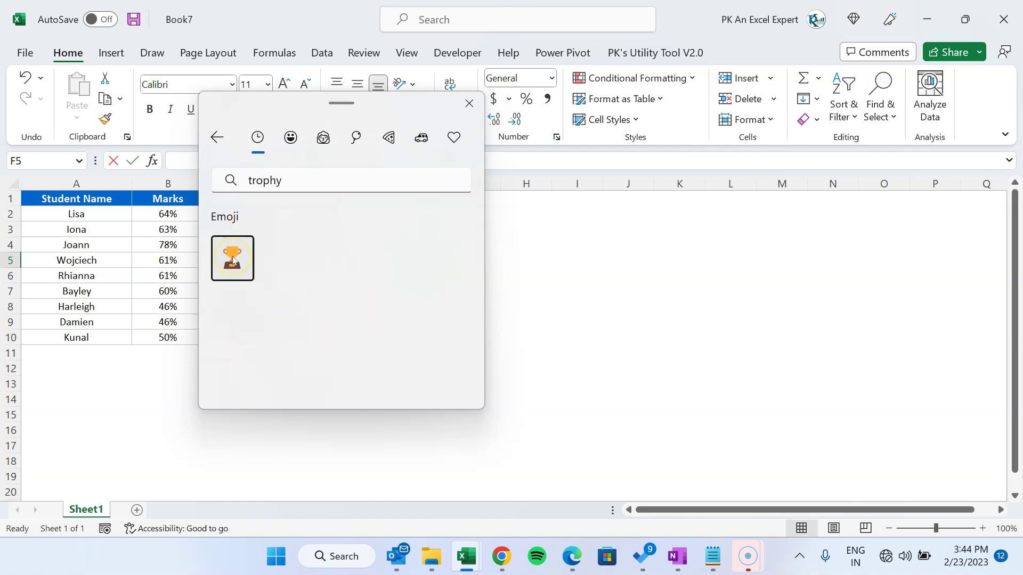
pyautogui.click(469, 103)
pyautogui.click(485, 289)
pyautogui.click(422, 259)
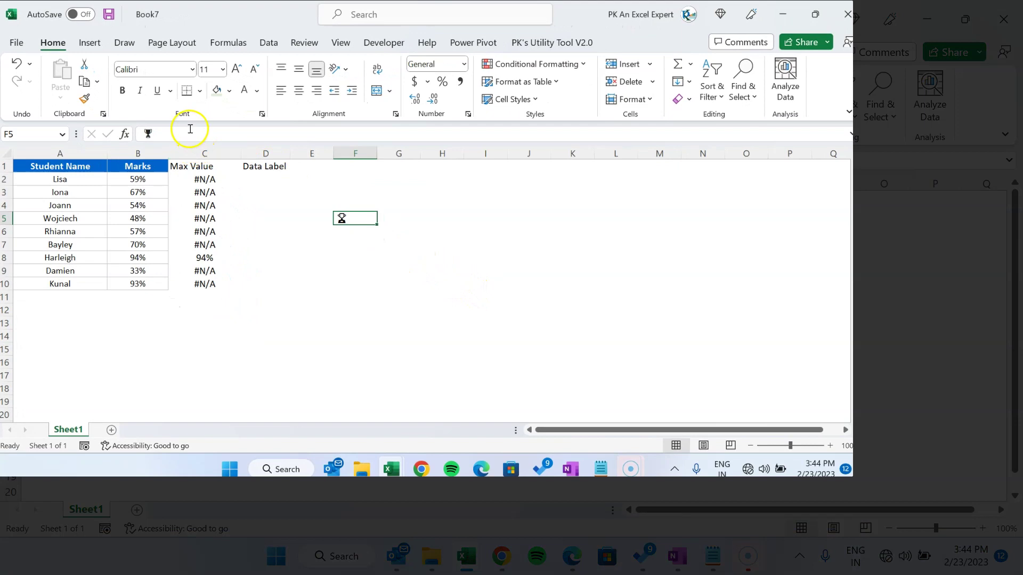
# In D2, enter =IF(ISERROR(C2),"","🏆") to label the top mark with a trophy
pyautogui.click(218, 150)
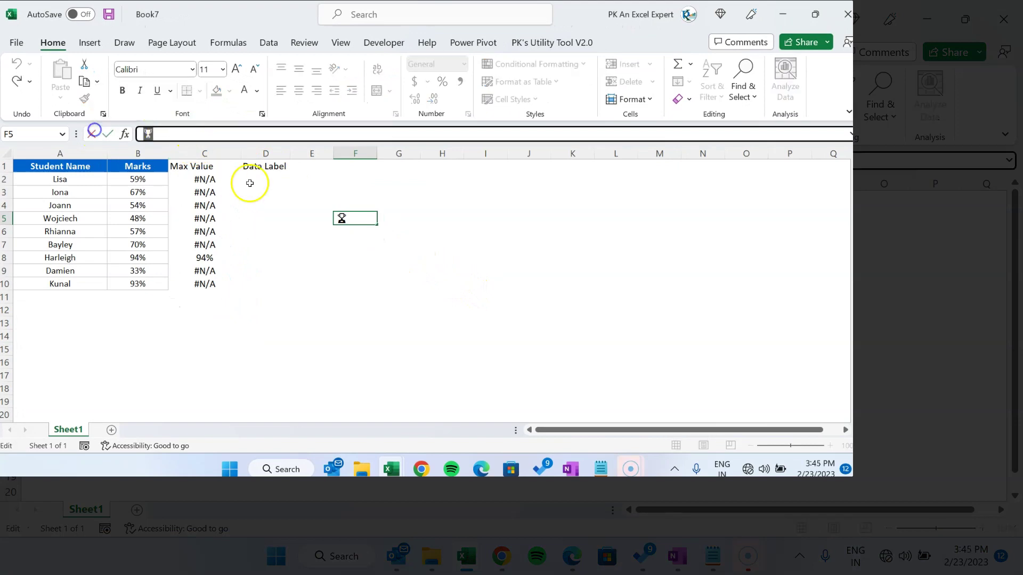
pyautogui.press('Escape')
pyautogui.click(269, 181)
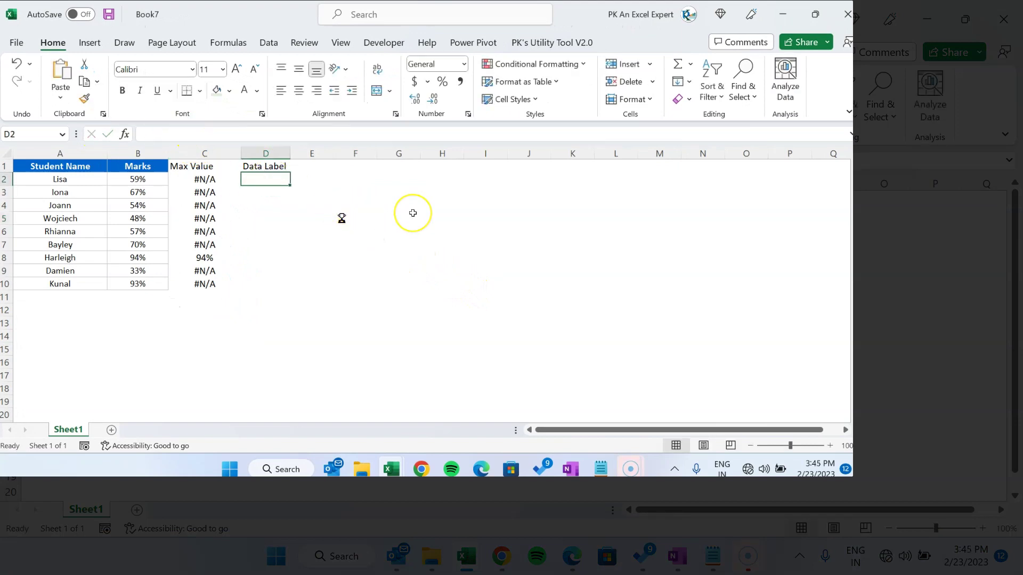
pyautogui.write('=if')
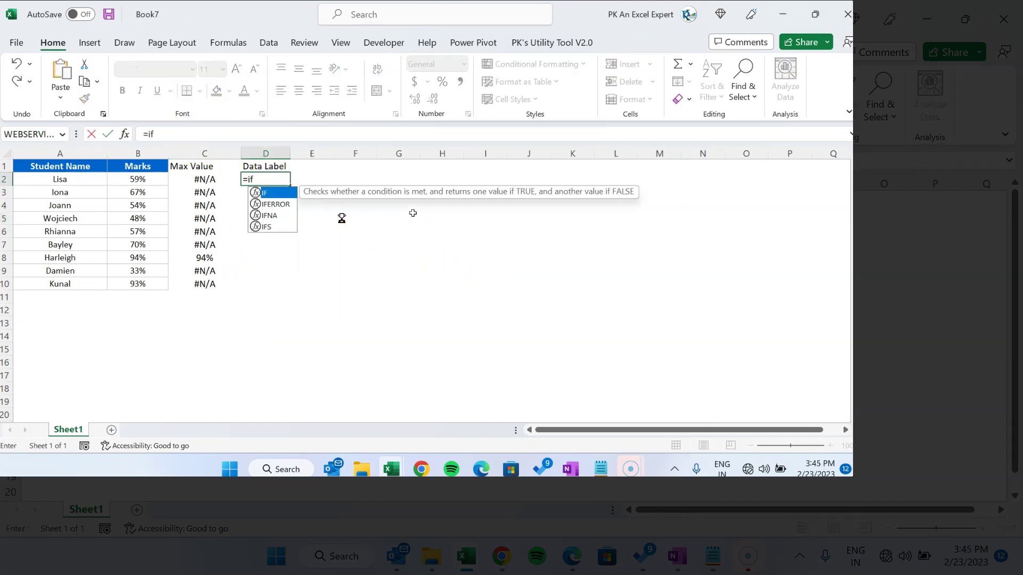
pyautogui.press('Tab')
pyautogui.write('iserro')
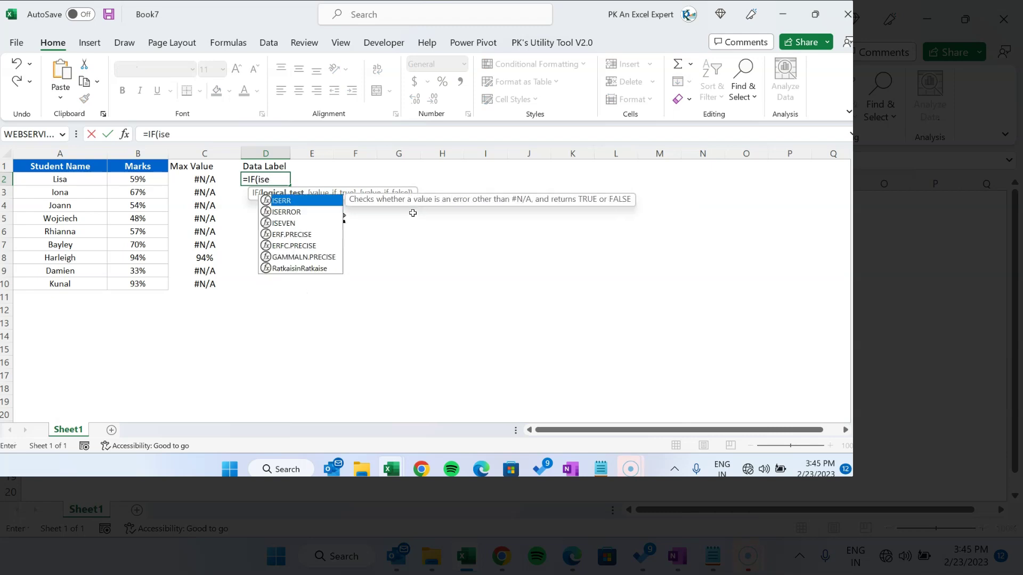
pyautogui.press('Tab')
pyautogui.press('Left')
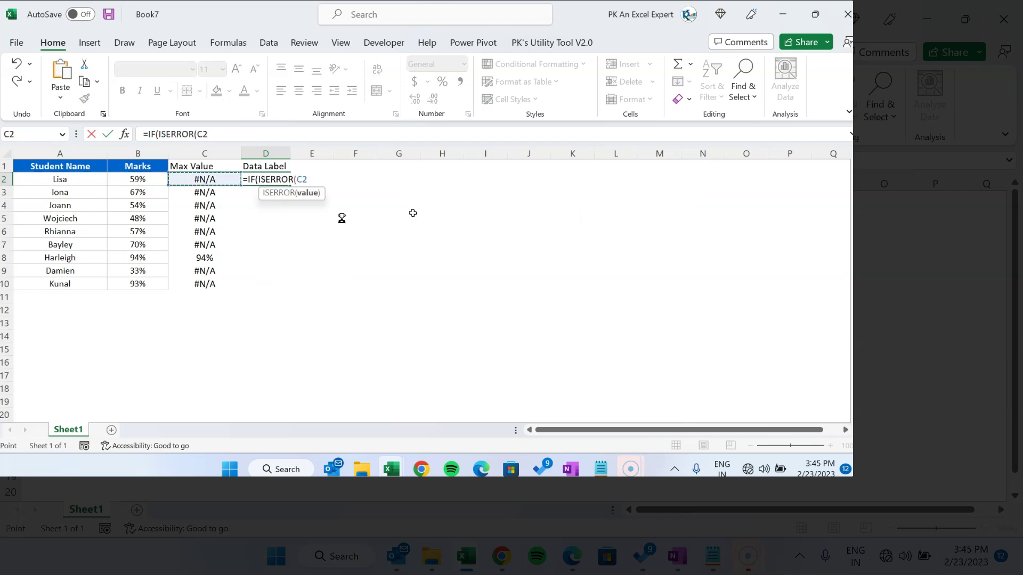
pyautogui.write(')')
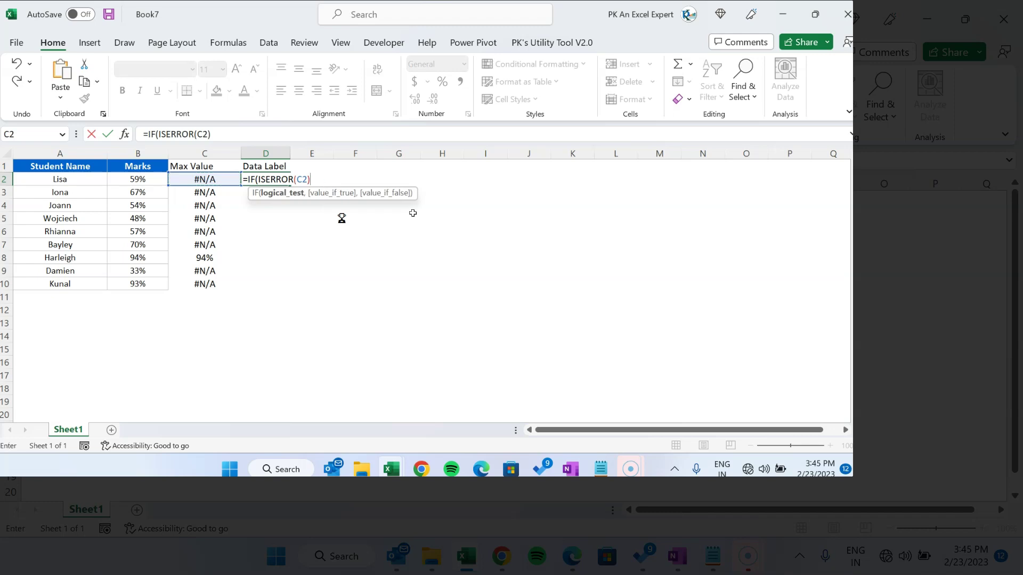
pyautogui.write(',')
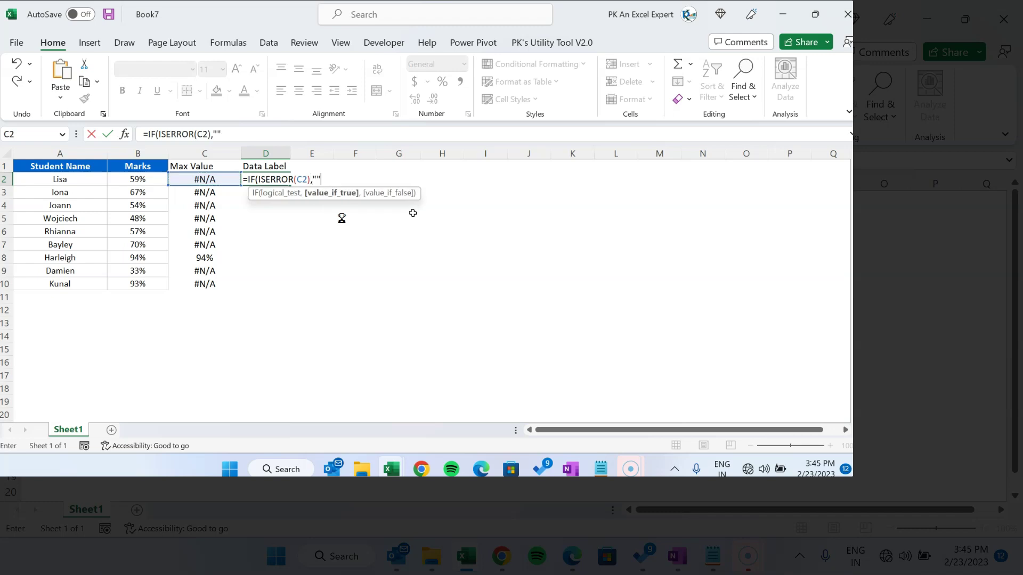
pyautogui.write('"","🏆"')
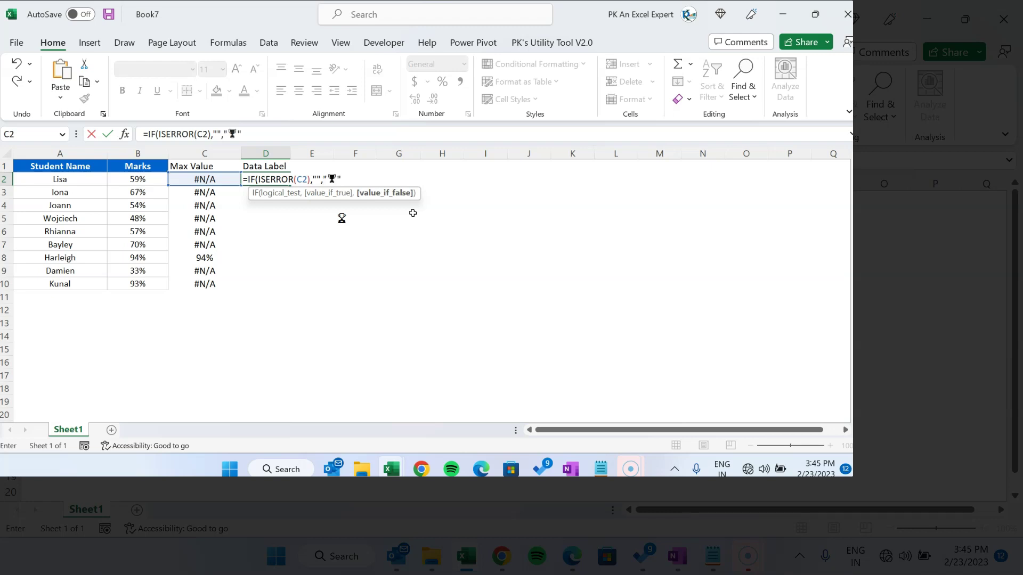
pyautogui.write(')')
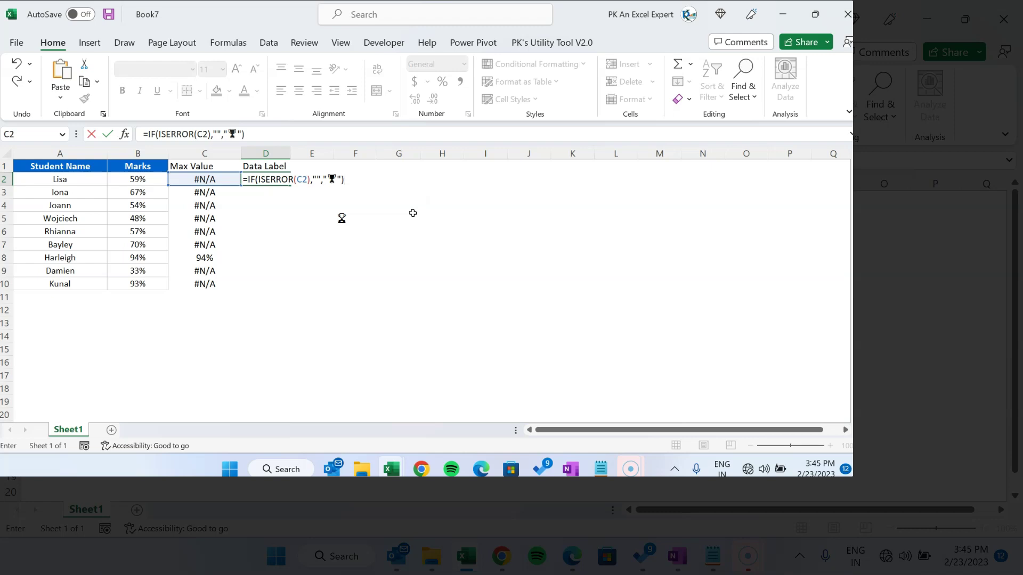
pyautogui.hotkey('ctrl', 'Return')
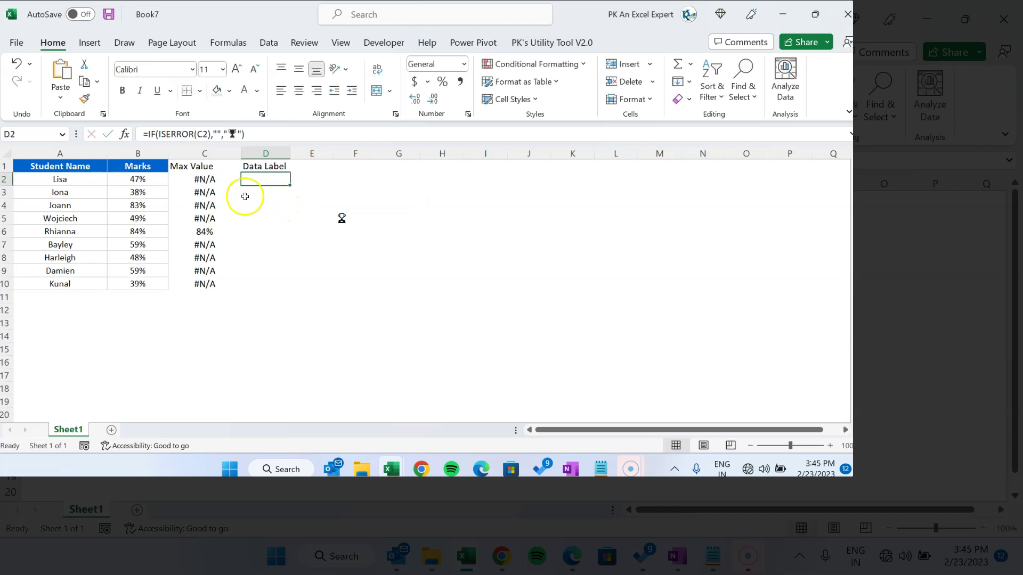
# Fill the Data Label formula down to D10 and compare the two tied 95% marks
pyautogui.doubleClick(290, 185)
pyautogui.click(257, 231)
pyautogui.click(386, 235)
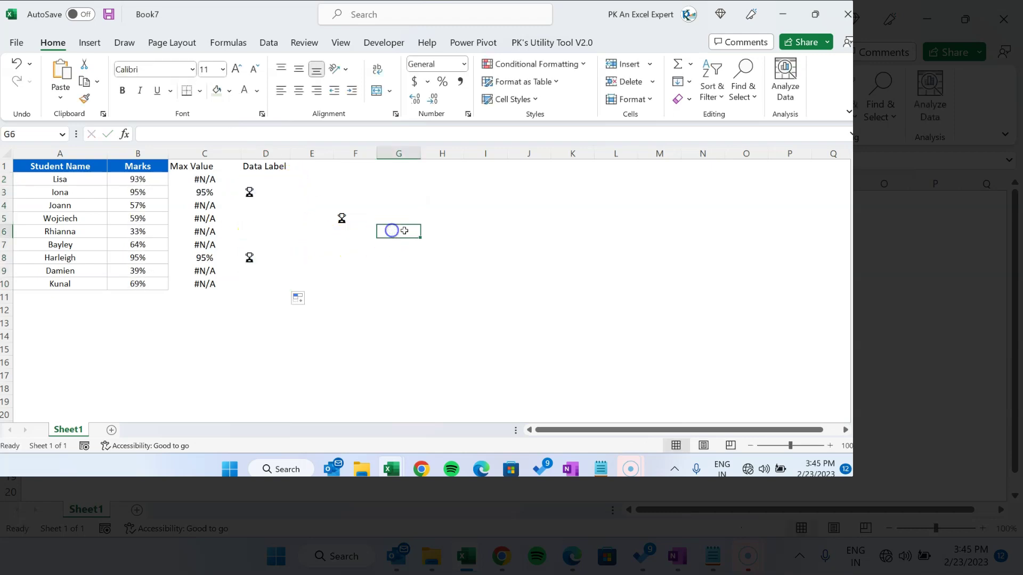
pyautogui.click(147, 193)
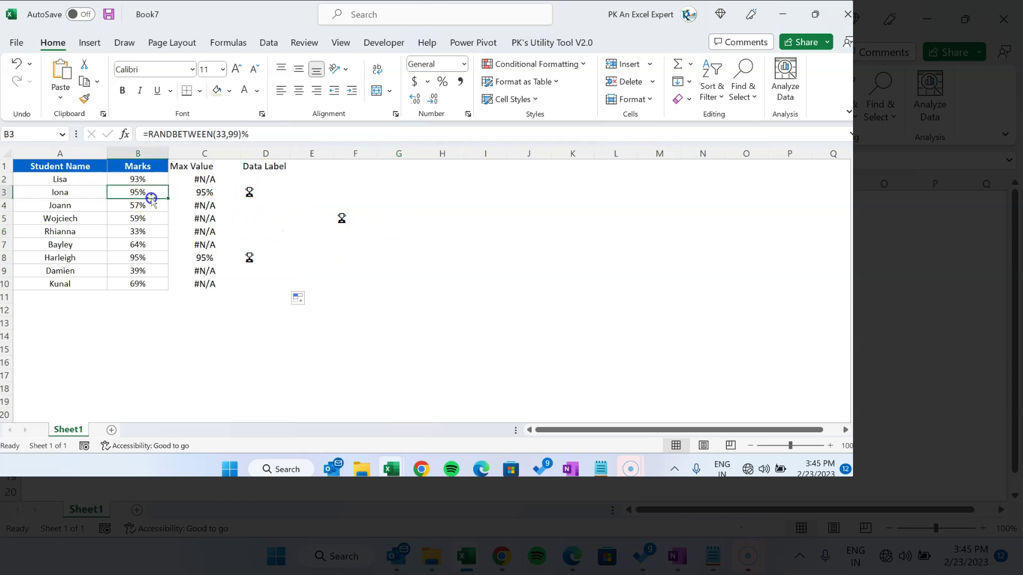
pyautogui.keyDown('ctrl'); pyautogui.click(147, 257); pyautogui.keyUp('ctrl')
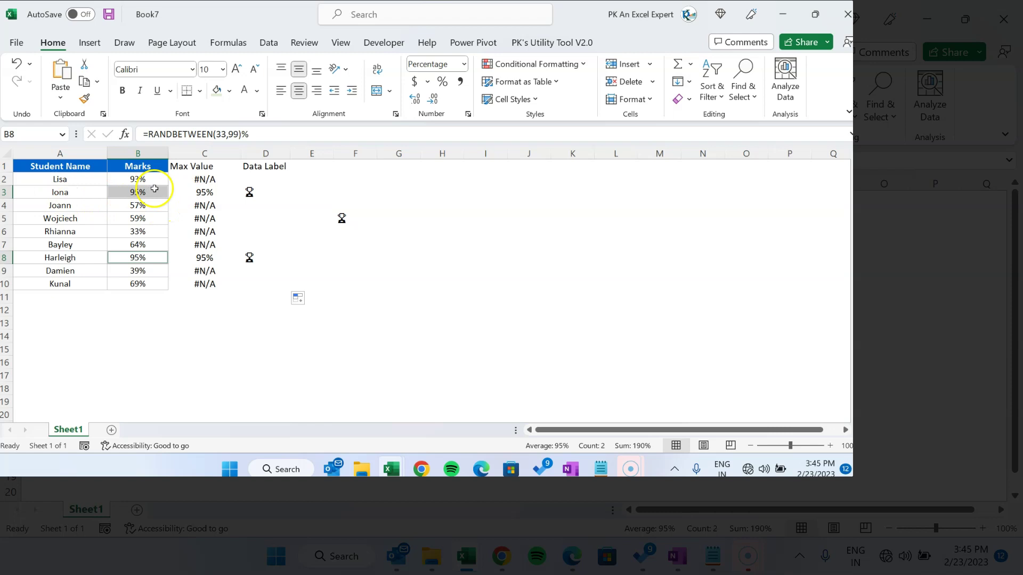
pyautogui.click(274, 349)
# Recalculate the marks with F9 and delete the stray trophy from F5
pyautogui.press('F9')
pyautogui.press('F9')
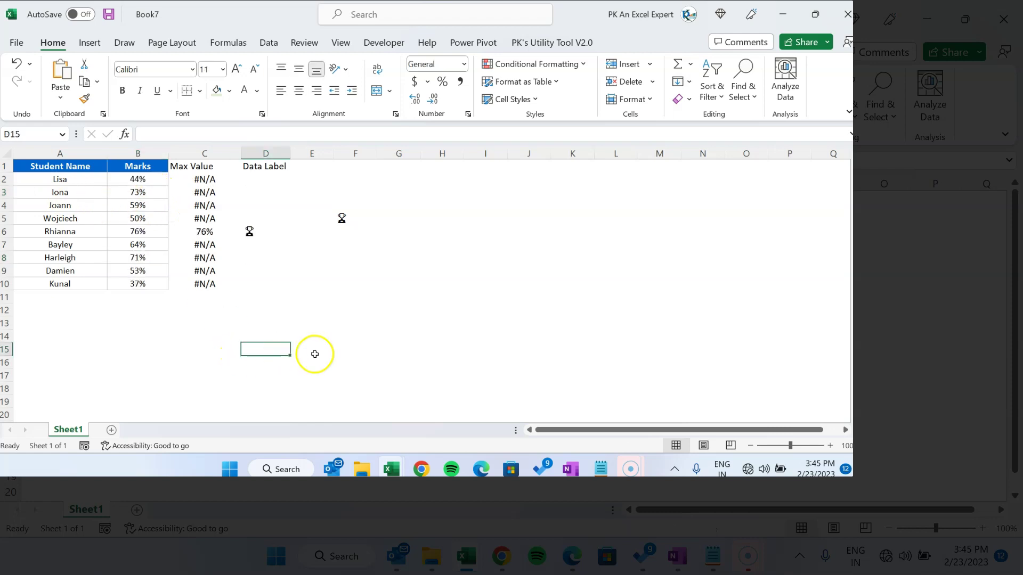
pyautogui.click(343, 219)
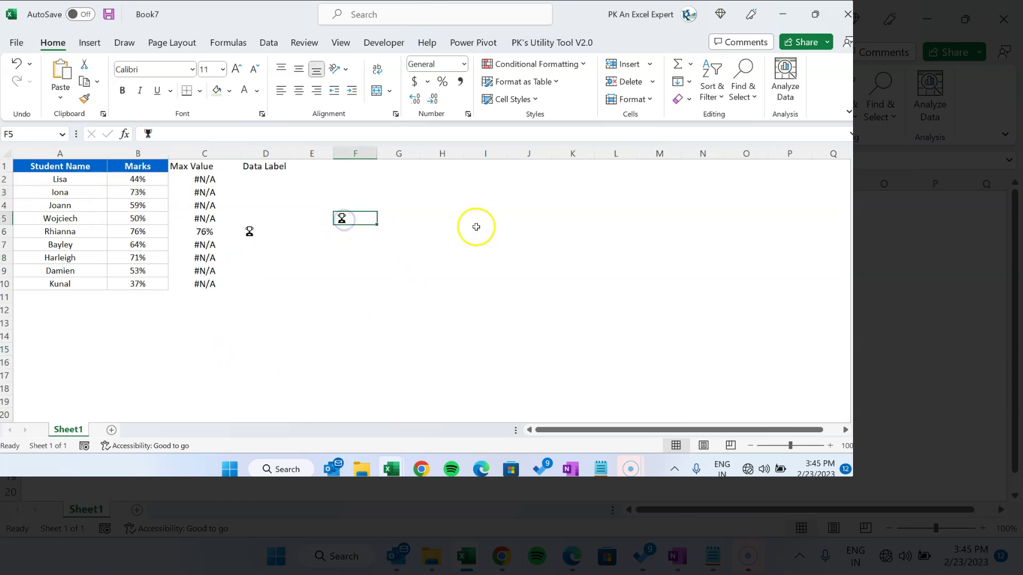
pyautogui.press('Delete')
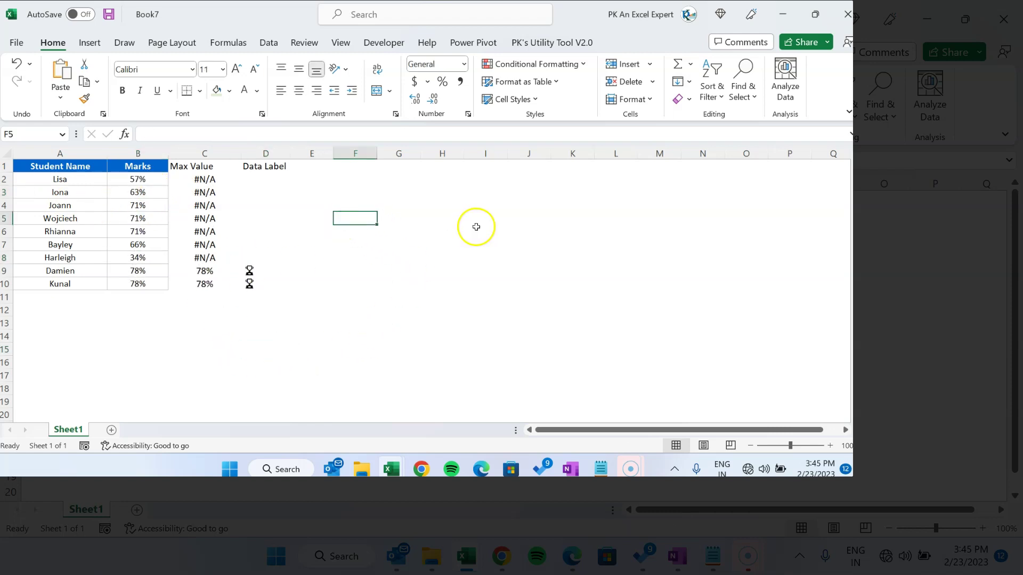
pyautogui.click(64, 181)
# Insert a clustered column chart of A1:C10 and resize it beside the table
pyautogui.moveTo(60, 166); pyautogui.dragTo(201, 283)
pyautogui.click(90, 42)
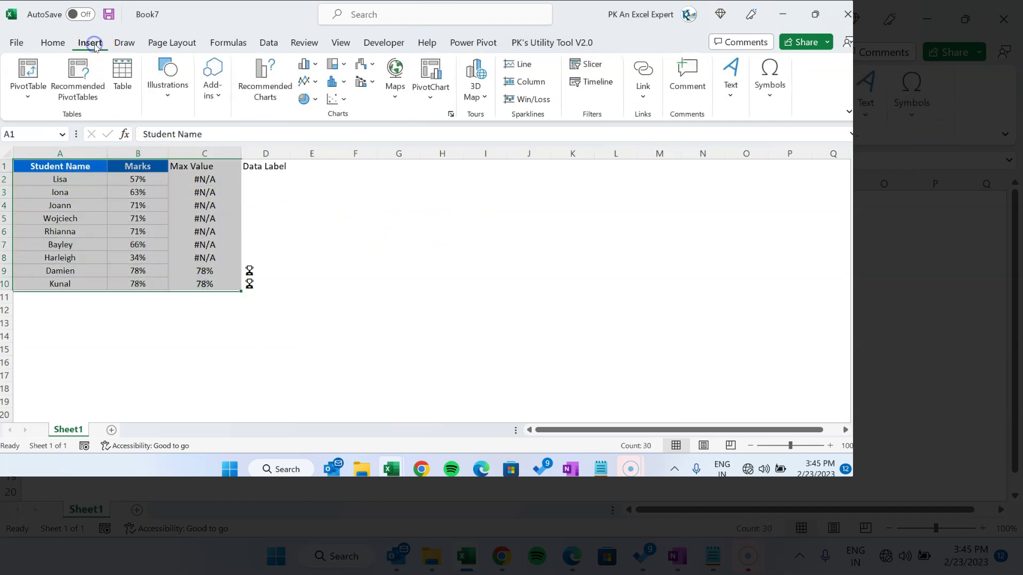
pyautogui.click(316, 64)
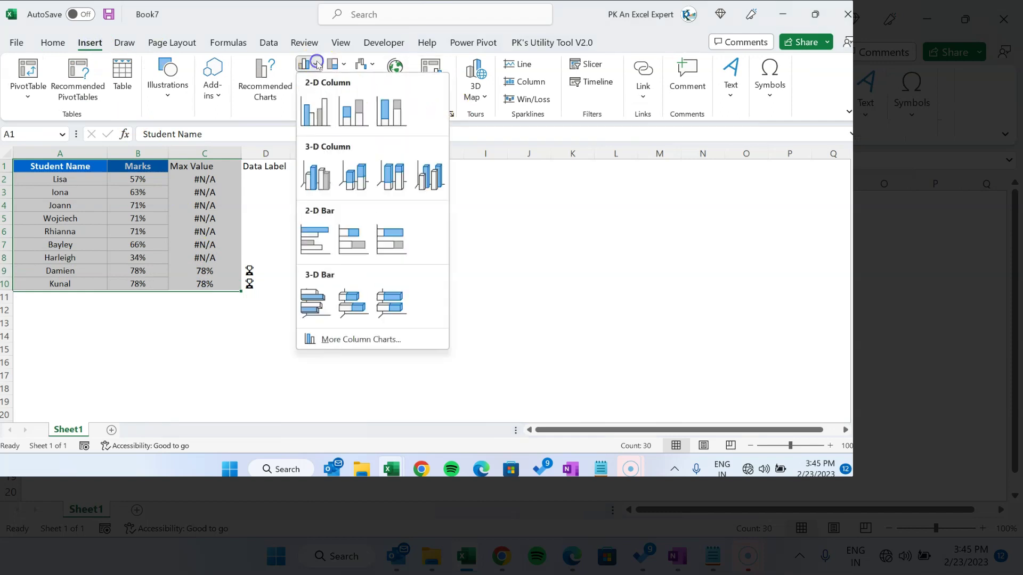
pyautogui.click(318, 113)
pyautogui.moveTo(595, 291); pyautogui.dragTo(653, 295)
pyautogui.moveTo(536, 191); pyautogui.dragTo(551, 168)
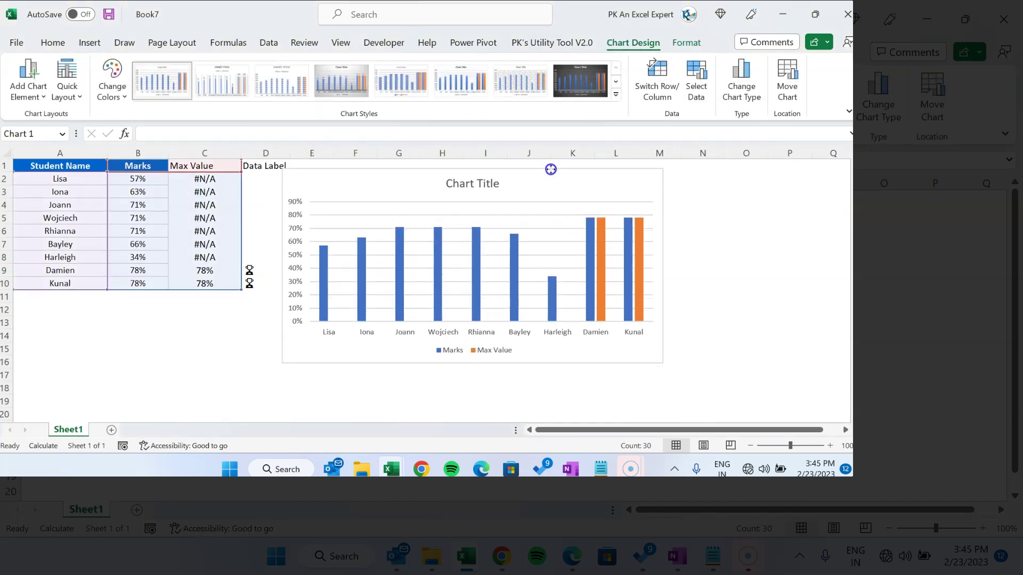
pyautogui.click(494, 406)
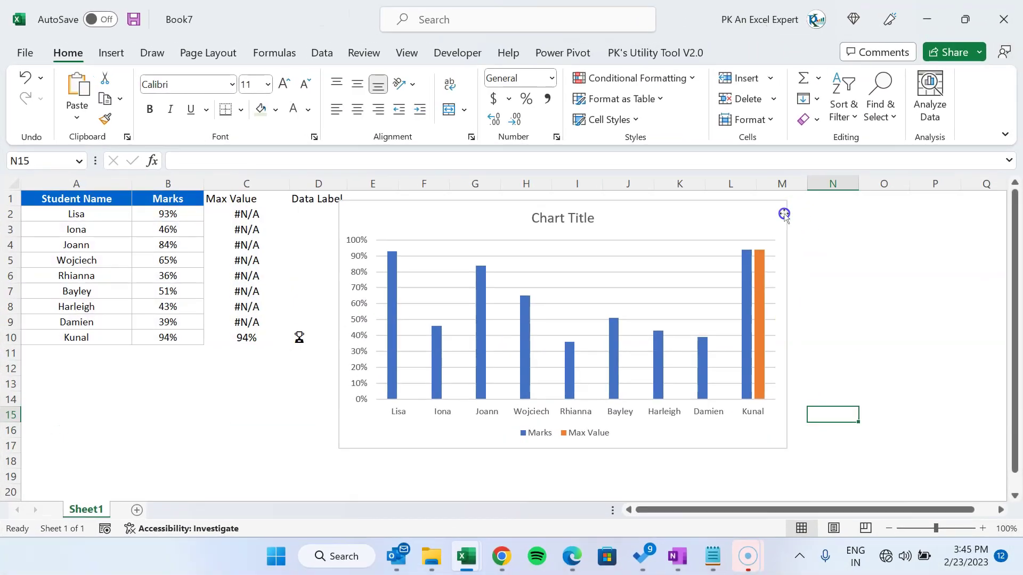
# Remove the legend and gridlines from the chart via Chart Elements
pyautogui.click(783, 214)
pyautogui.click(808, 216)
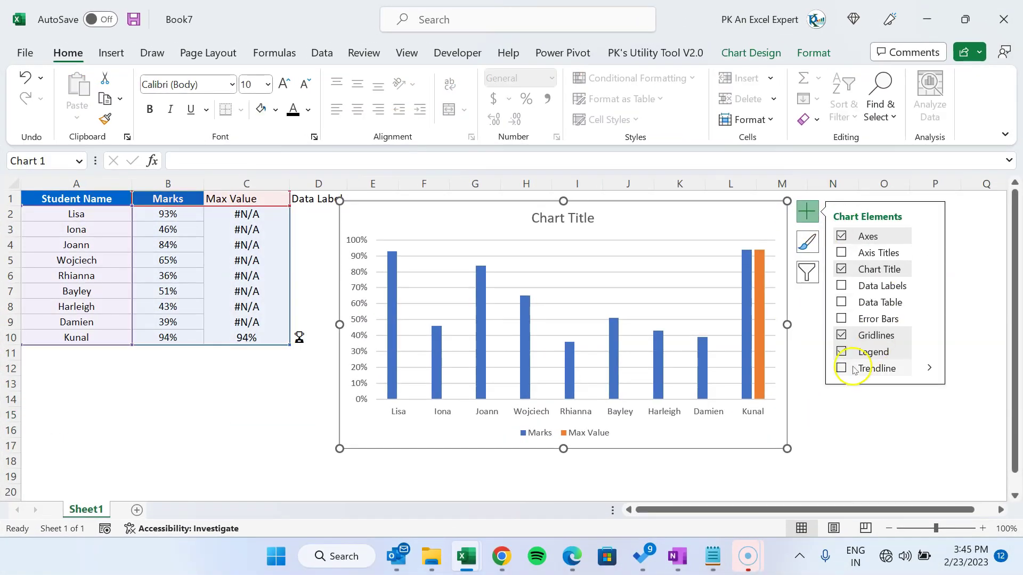
pyautogui.click(841, 351)
pyautogui.click(842, 336)
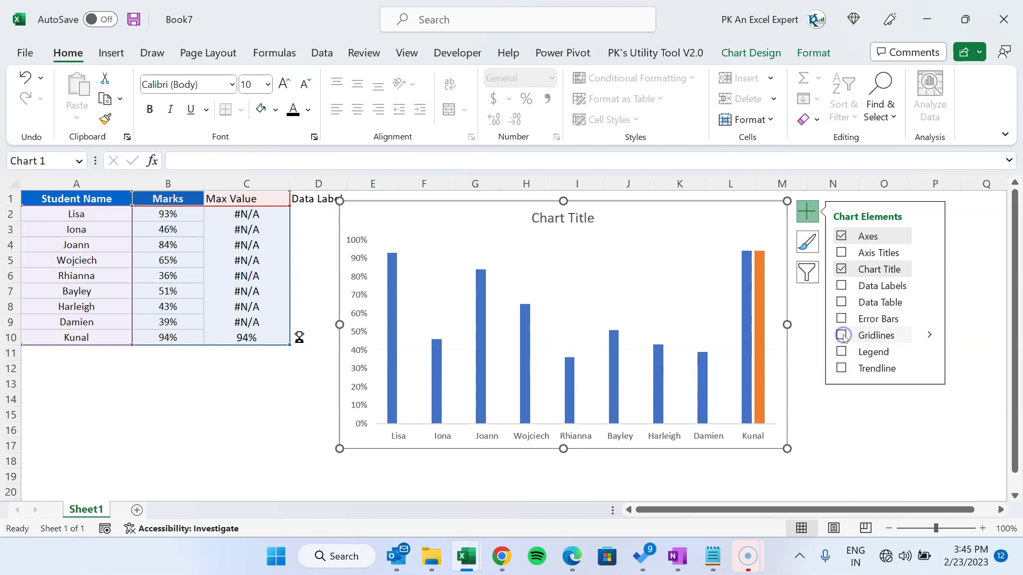
# Give the Max Value series 100% series overlap and 60% gap width
pyautogui.rightClick(759, 332)
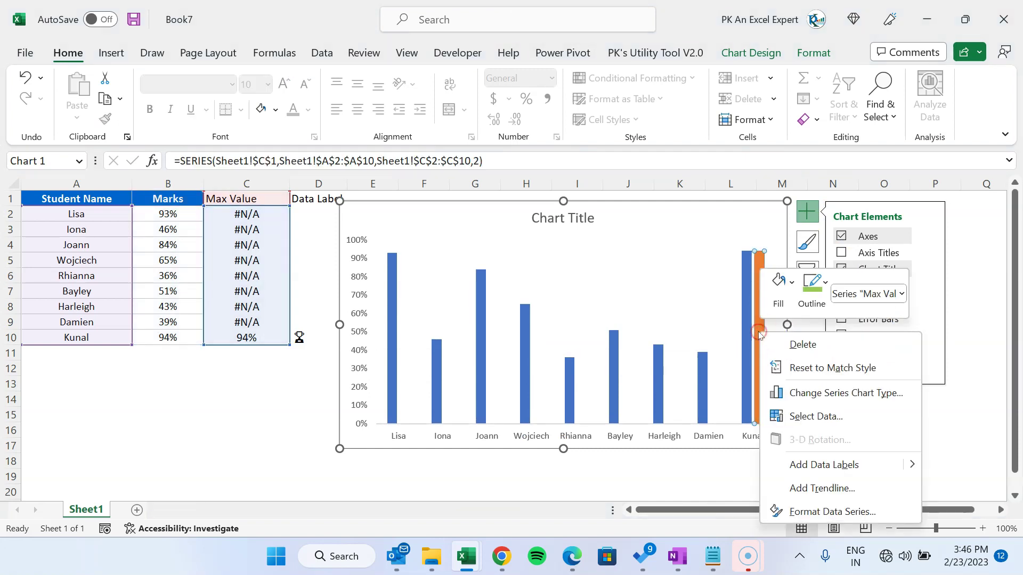
pyautogui.click(823, 507)
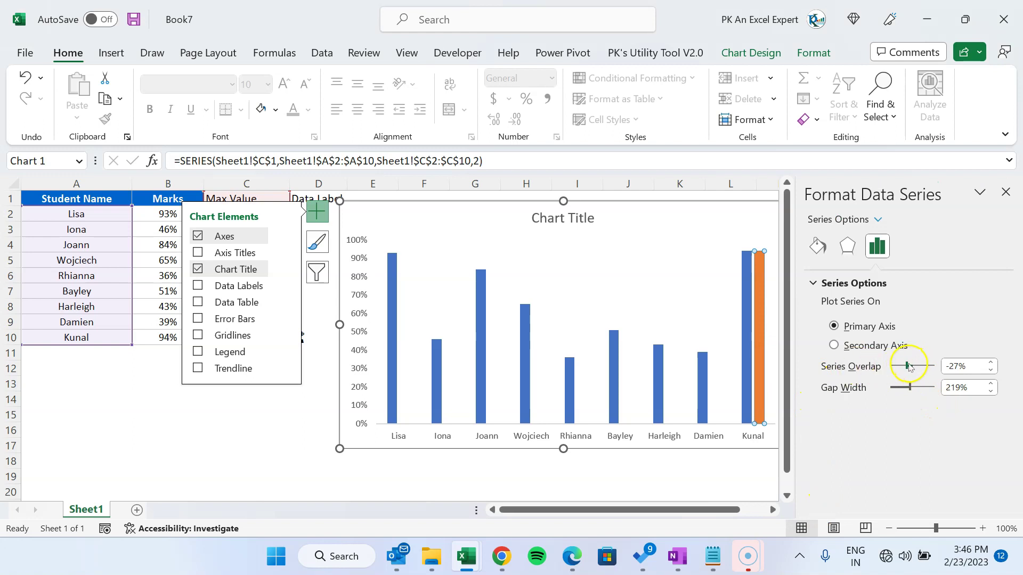
pyautogui.moveTo(931, 366); pyautogui.dragTo(951, 362)
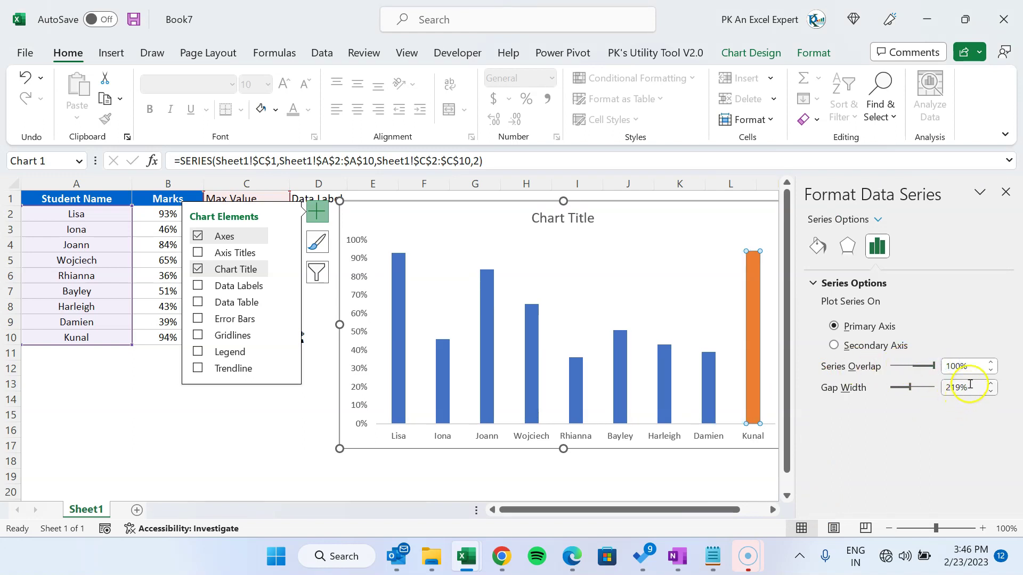
pyautogui.click(970, 384)
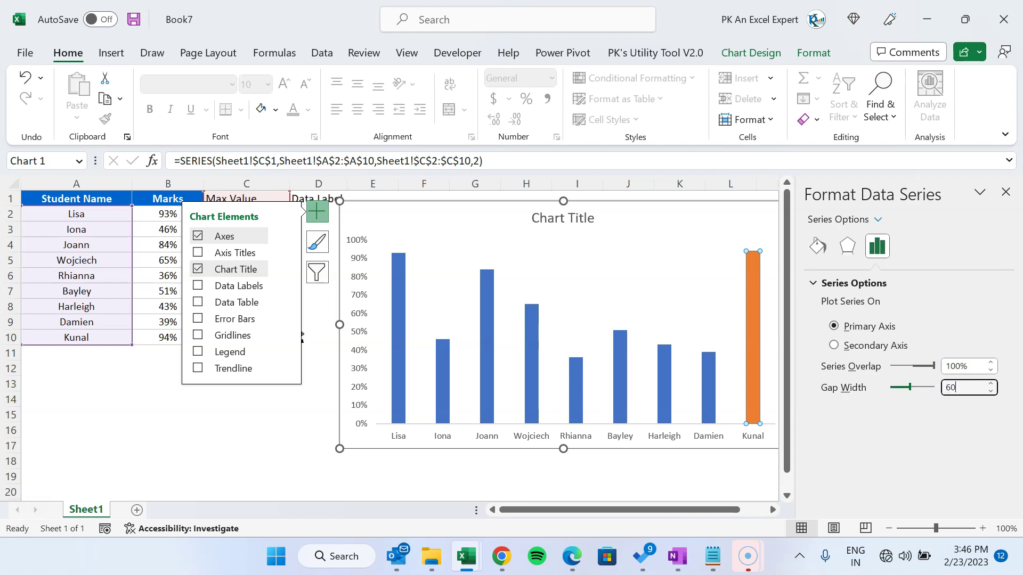
pyautogui.press('Return')
pyautogui.click(1006, 192)
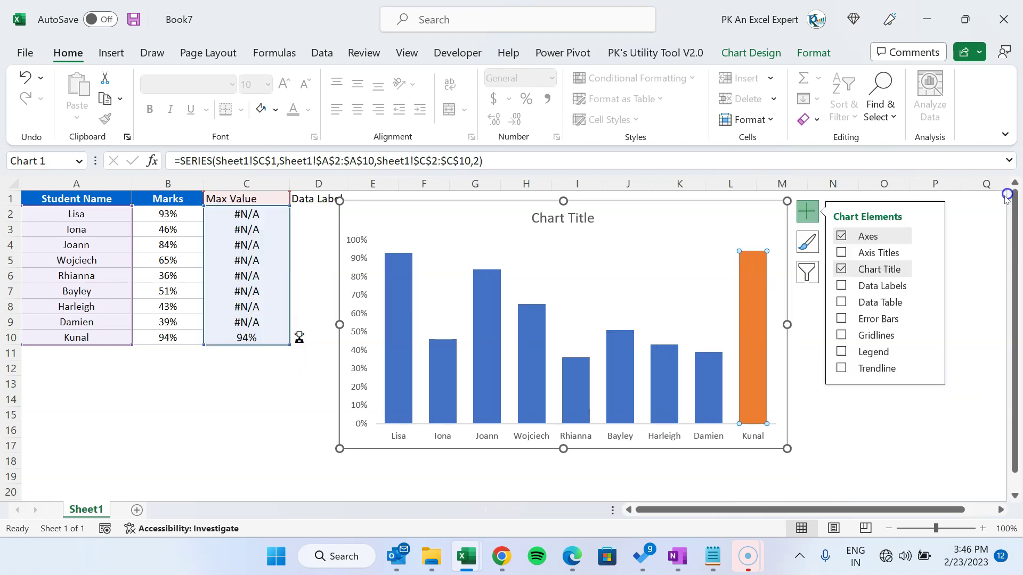
# Fill the Marks bars with Blue Accent 5, Lighter 40%
pyautogui.click(884, 415)
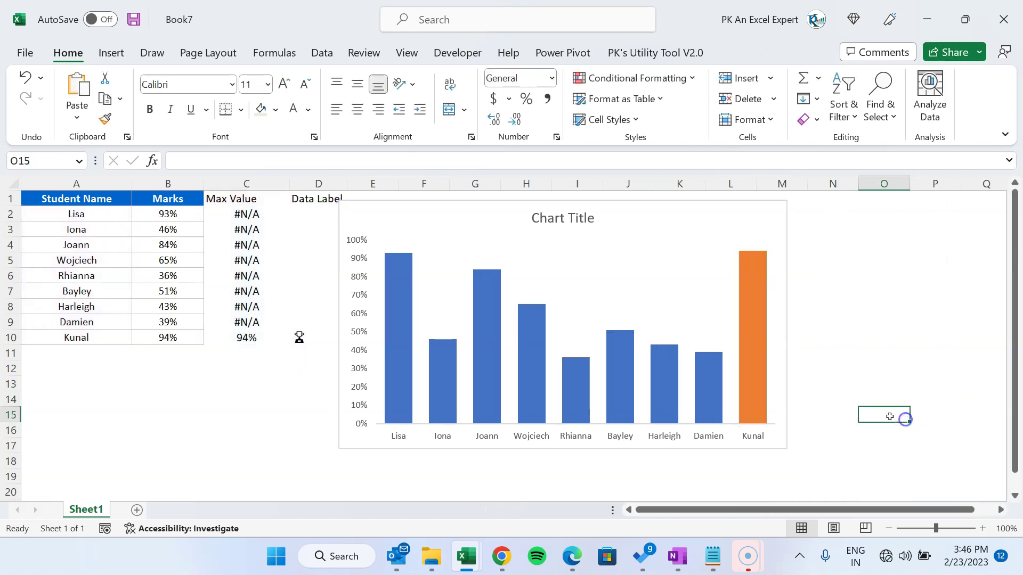
pyautogui.click(487, 314)
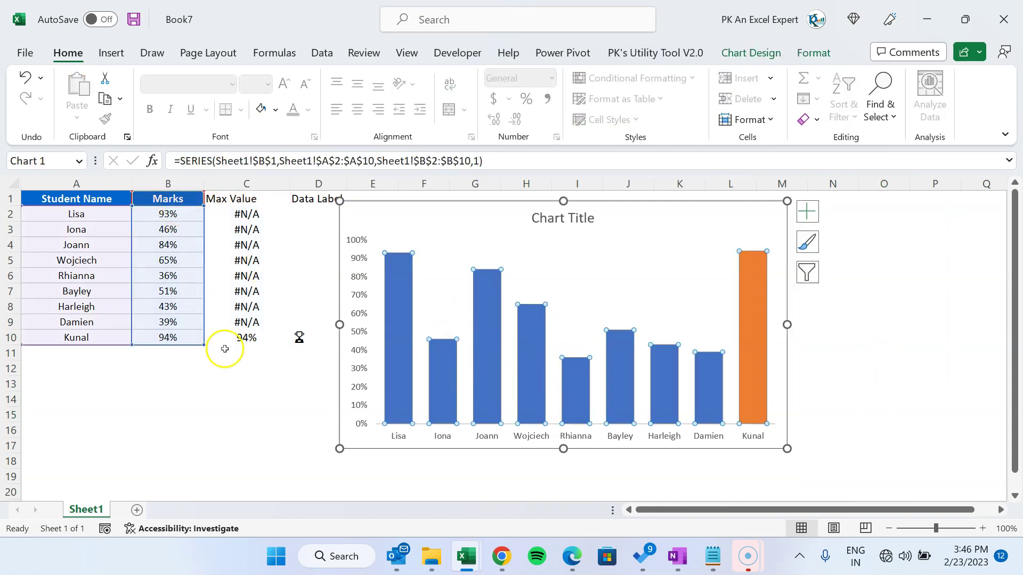
pyautogui.click(807, 54)
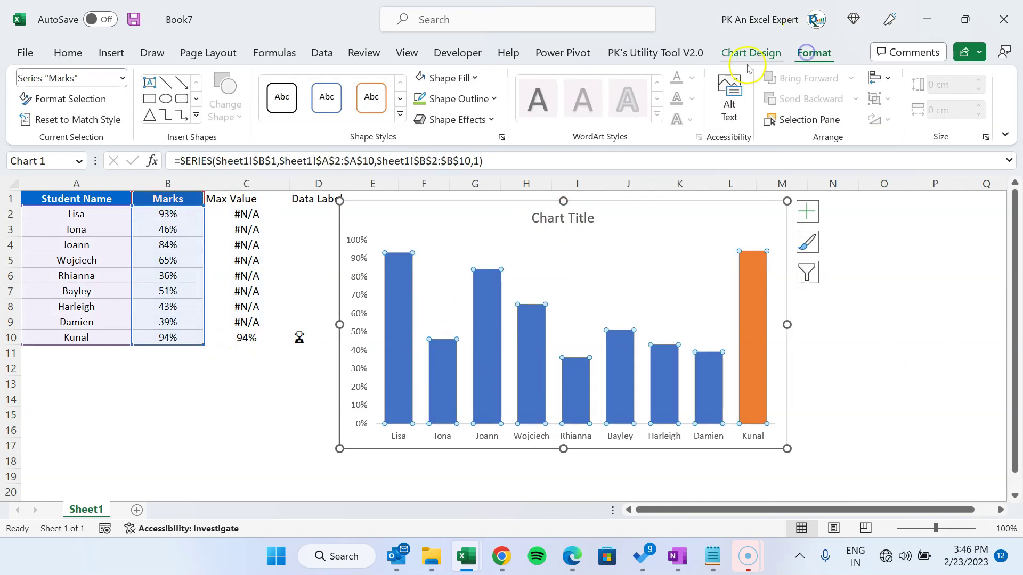
pyautogui.click(474, 77)
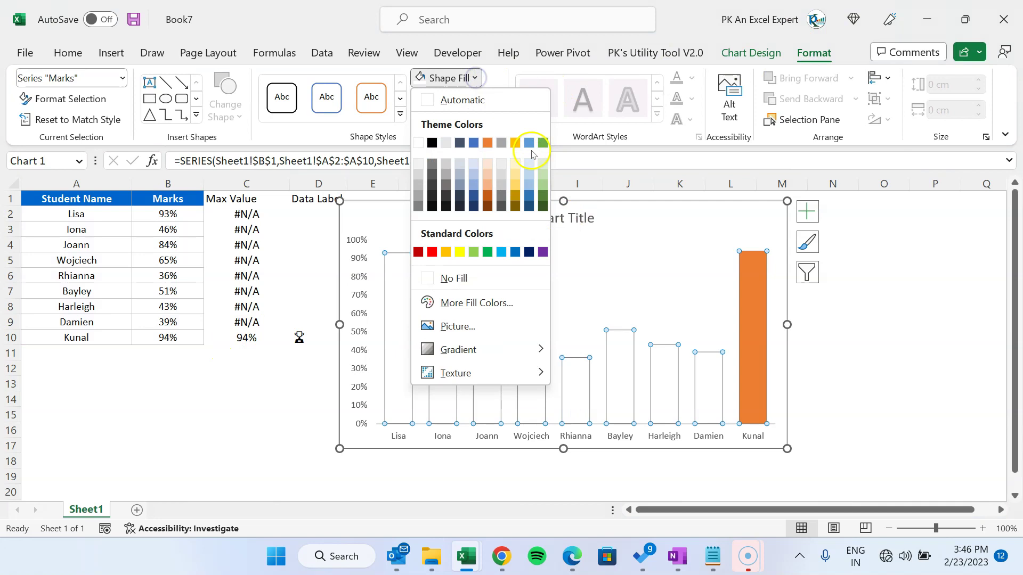
pyautogui.click(529, 183)
pyautogui.click(889, 321)
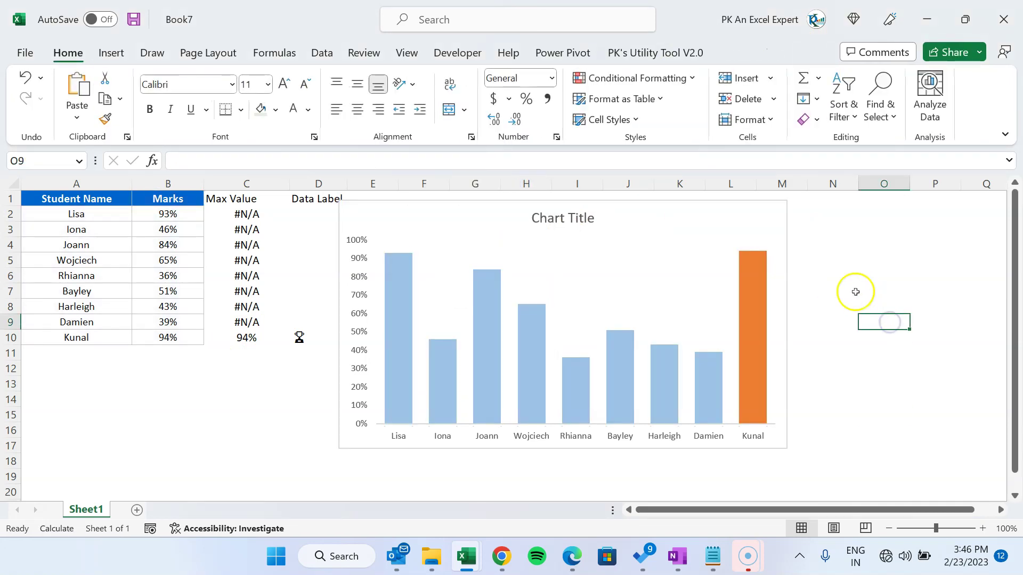
# Fill the topper's Max Value bar green
pyautogui.click(753, 308)
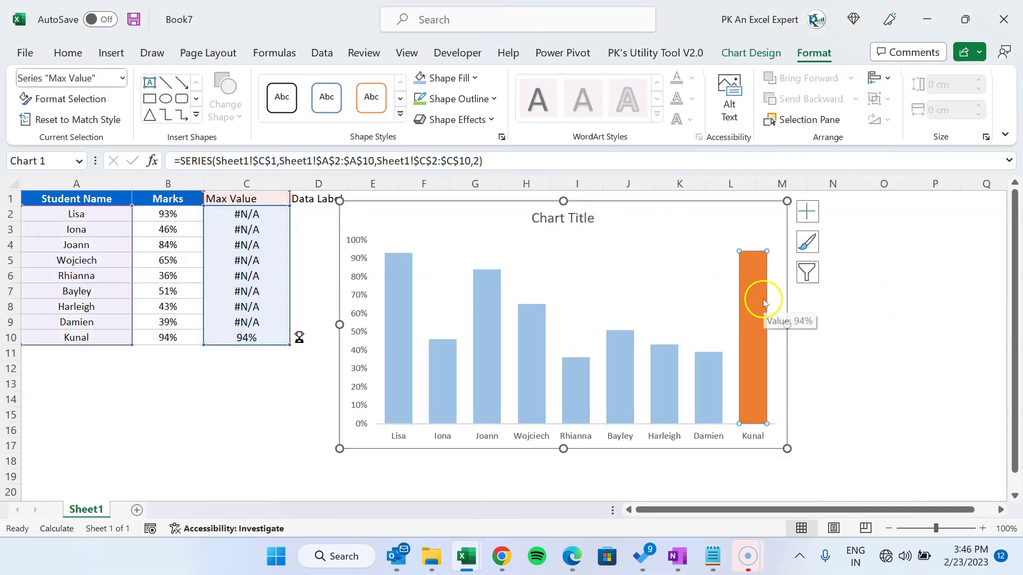
pyautogui.click(475, 78)
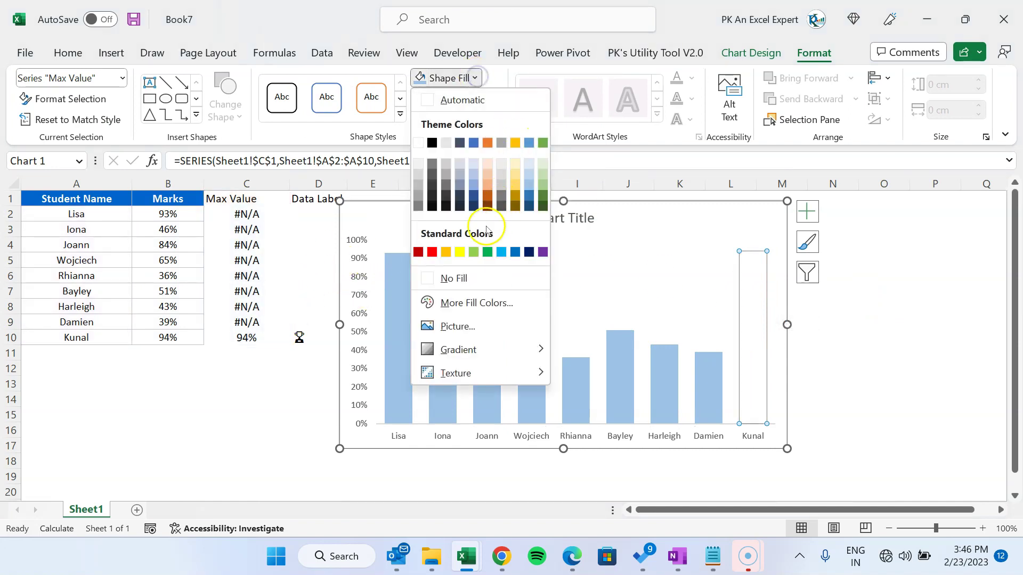
pyautogui.click(474, 253)
pyautogui.click(864, 322)
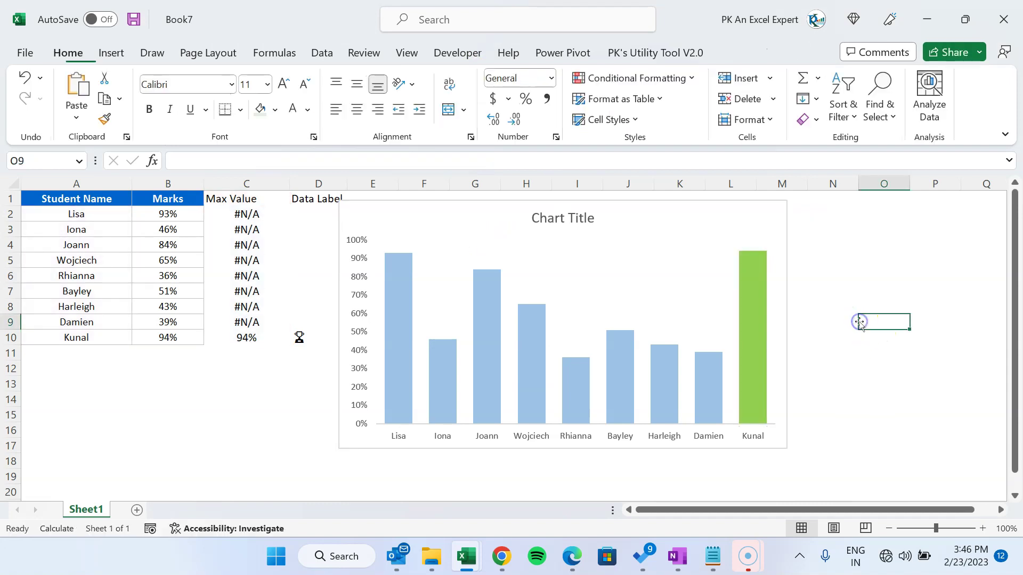
# Add percentage data labels to the Marks series bars
pyautogui.rightClick(495, 323)
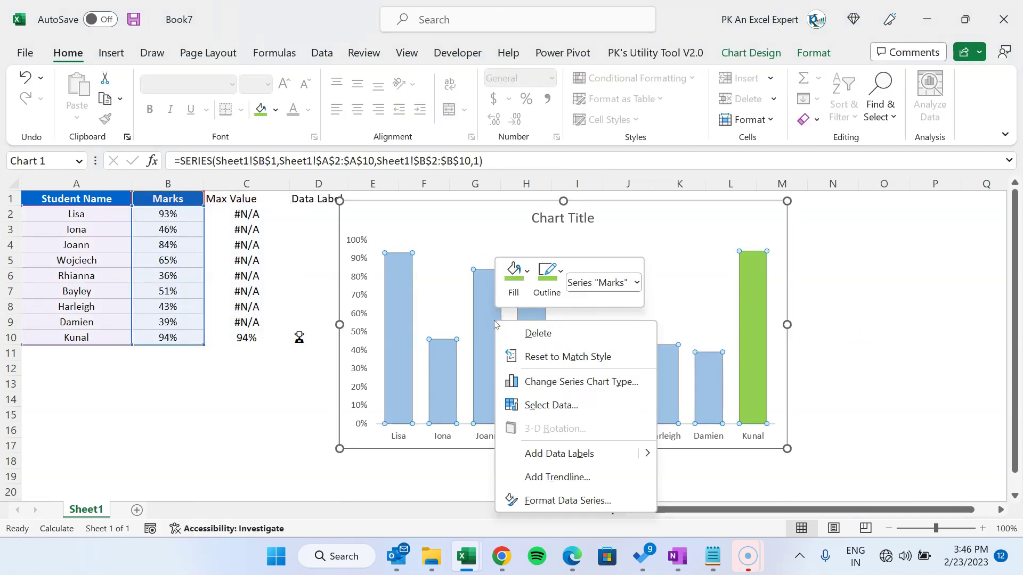
pyautogui.click(567, 453)
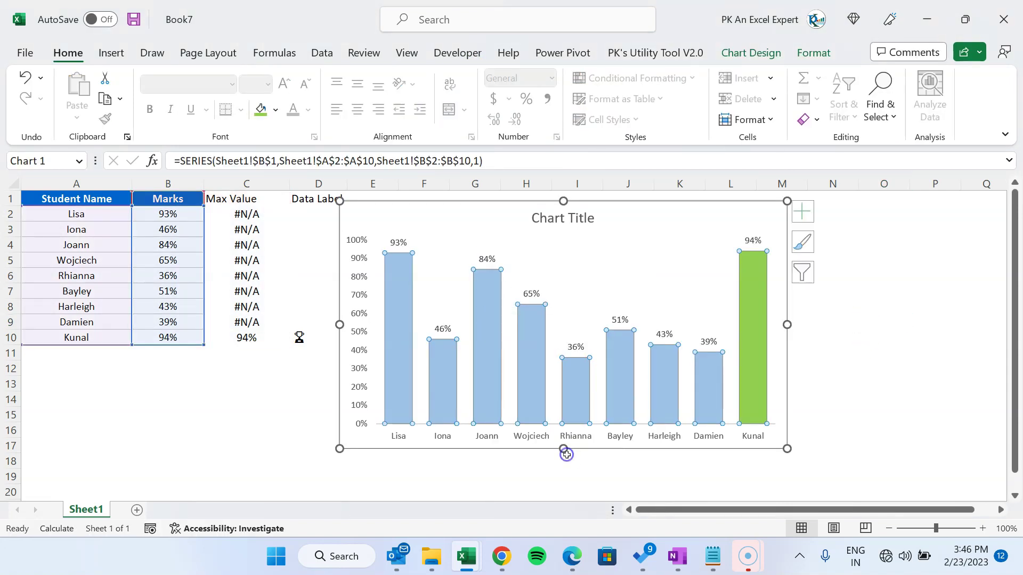
pyautogui.click(883, 369)
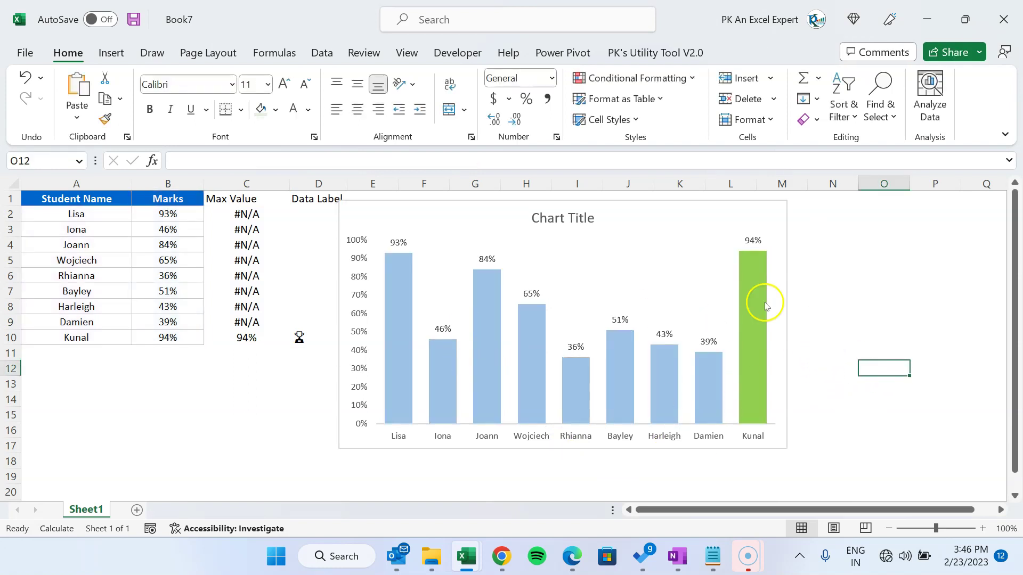
# Set the Marks data labels' position to Inside End in Format Data Labels
pyautogui.click(486, 259)
pyautogui.rightClick(486, 259)
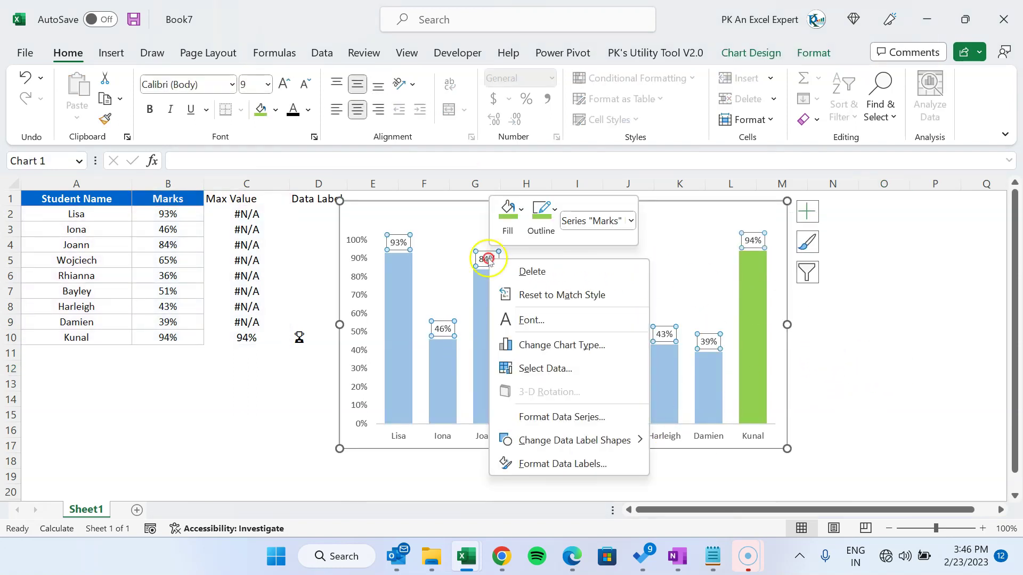
pyautogui.click(588, 466)
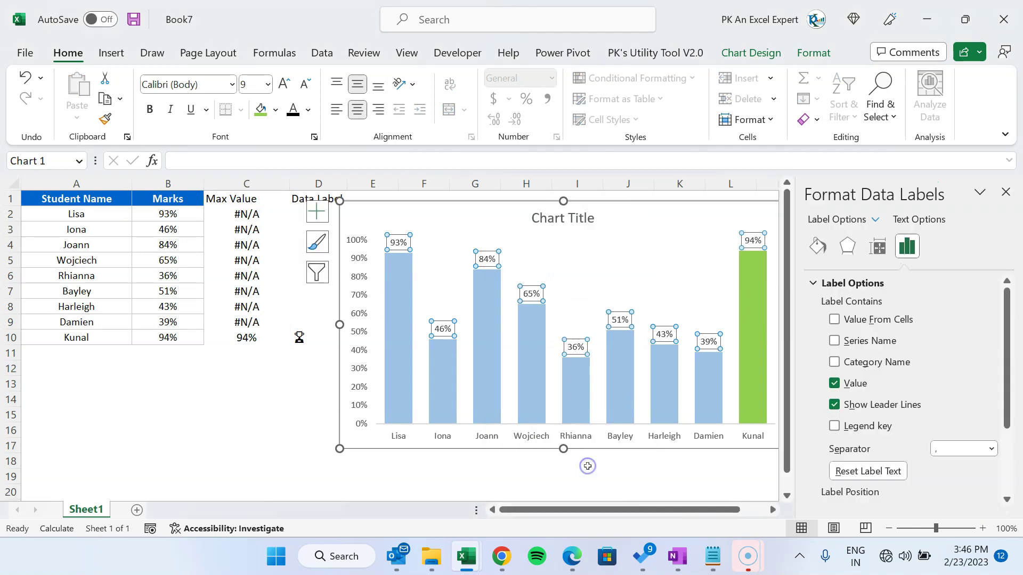
pyautogui.scroll(-3, 950, 415)
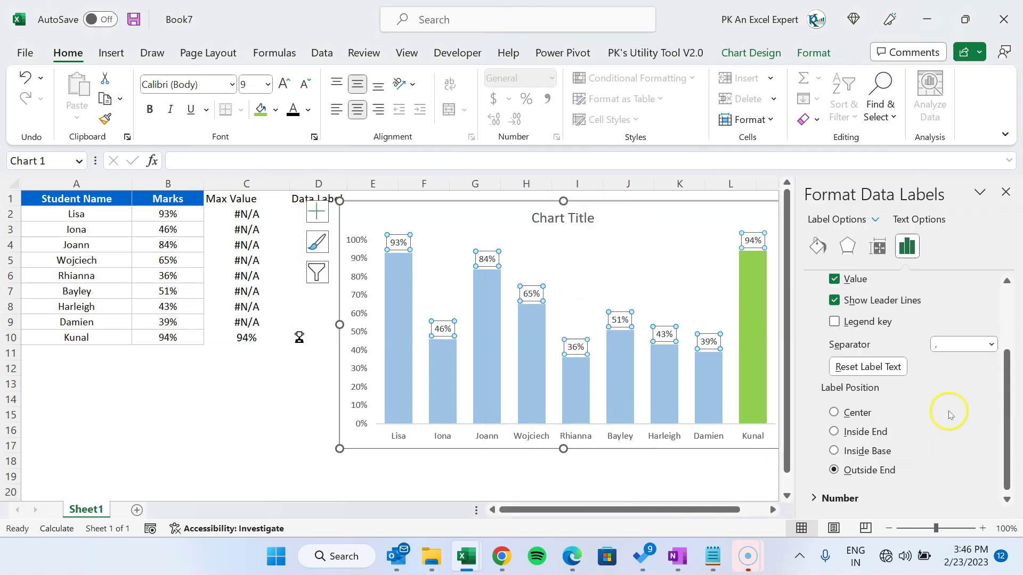
pyautogui.click(860, 434)
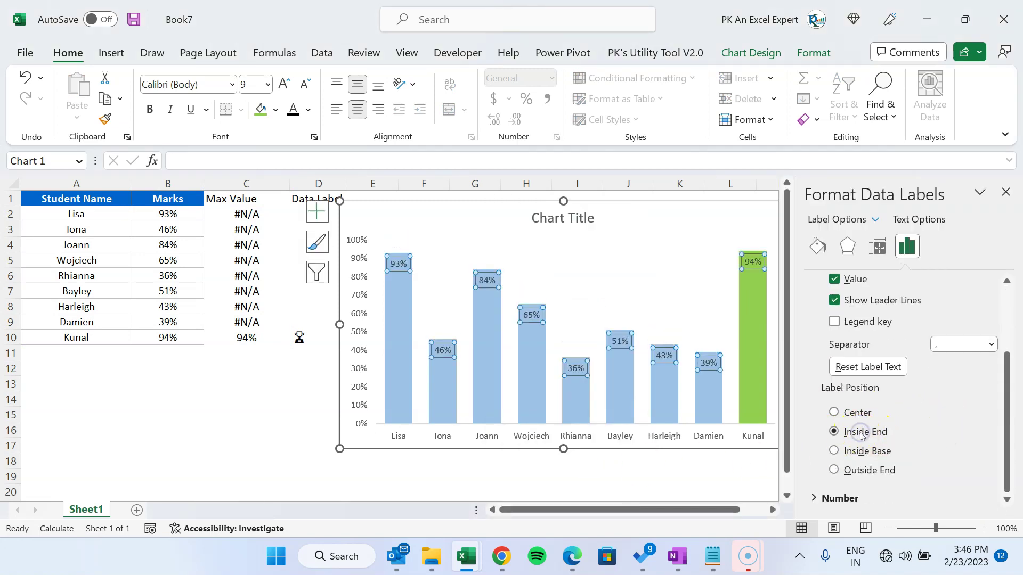
# Give the data labels a white shape fill and change their text colour
pyautogui.click(814, 52)
pyautogui.click(474, 79)
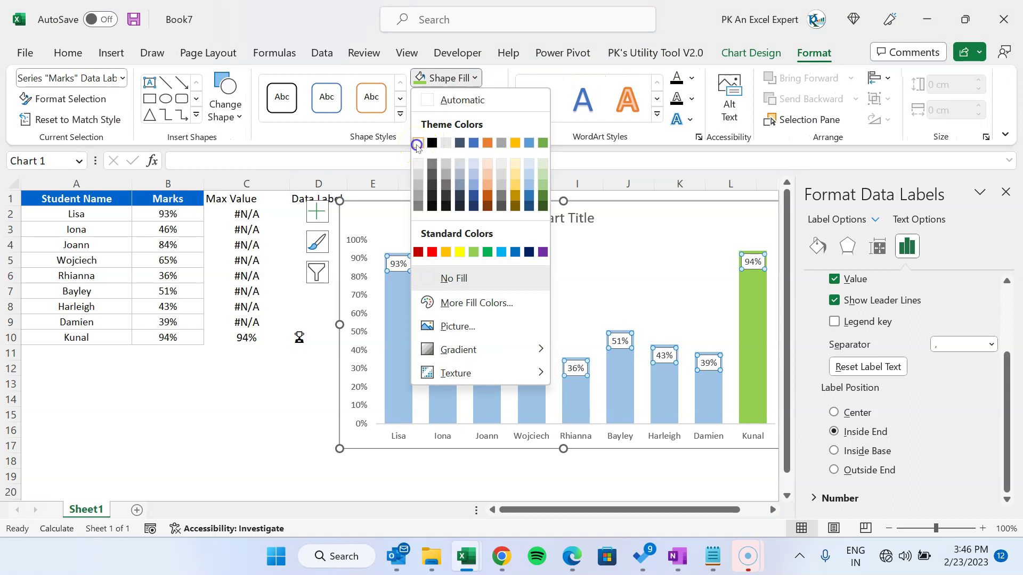
pyautogui.click(418, 144)
pyautogui.click(693, 79)
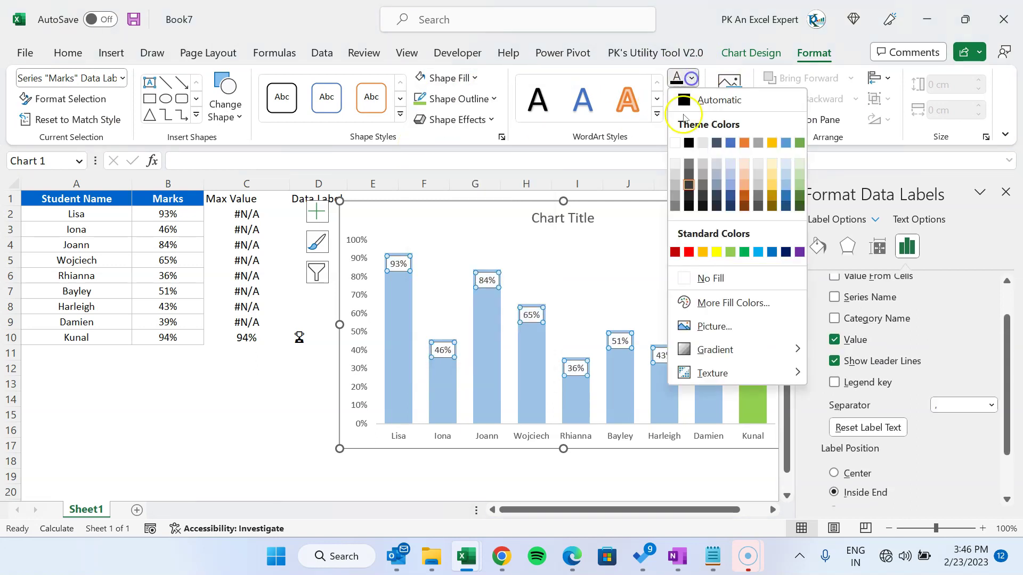
pyautogui.click(692, 143)
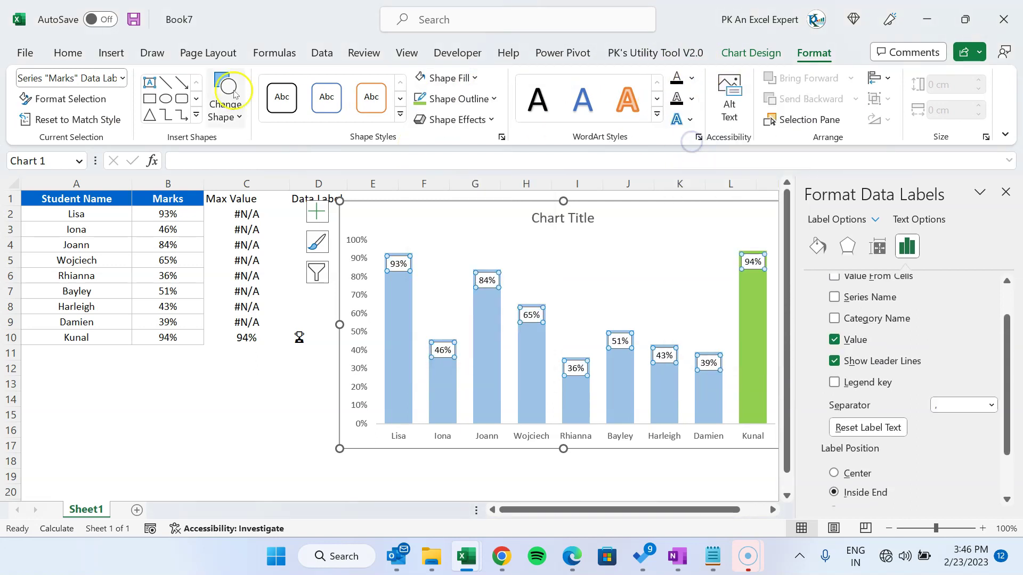
# Set the data label font to Arial Rounded MT Bold at size 8
pyautogui.click(68, 51)
pyautogui.click(206, 83)
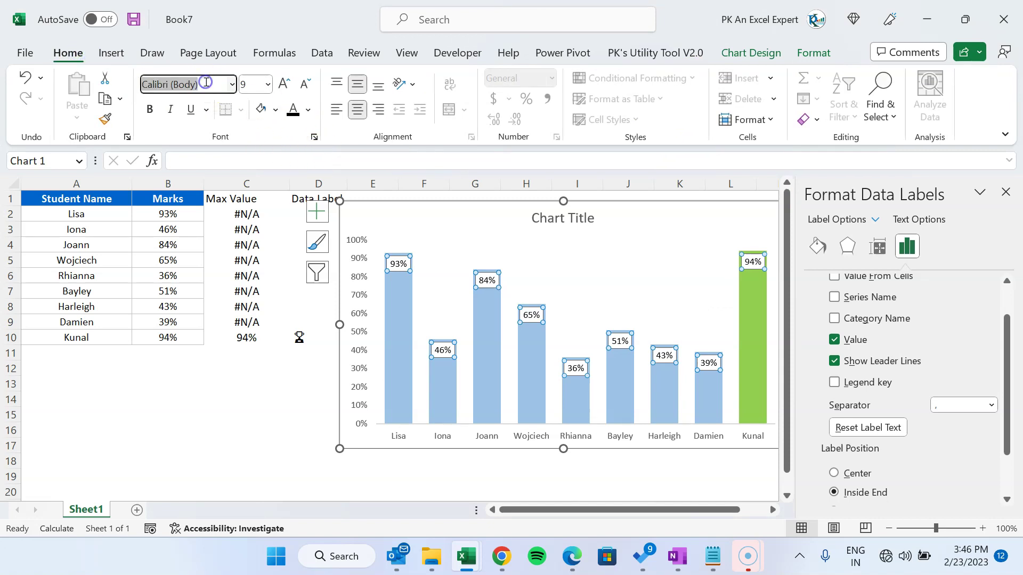
pyautogui.write('Arial Rounded MT Bold')
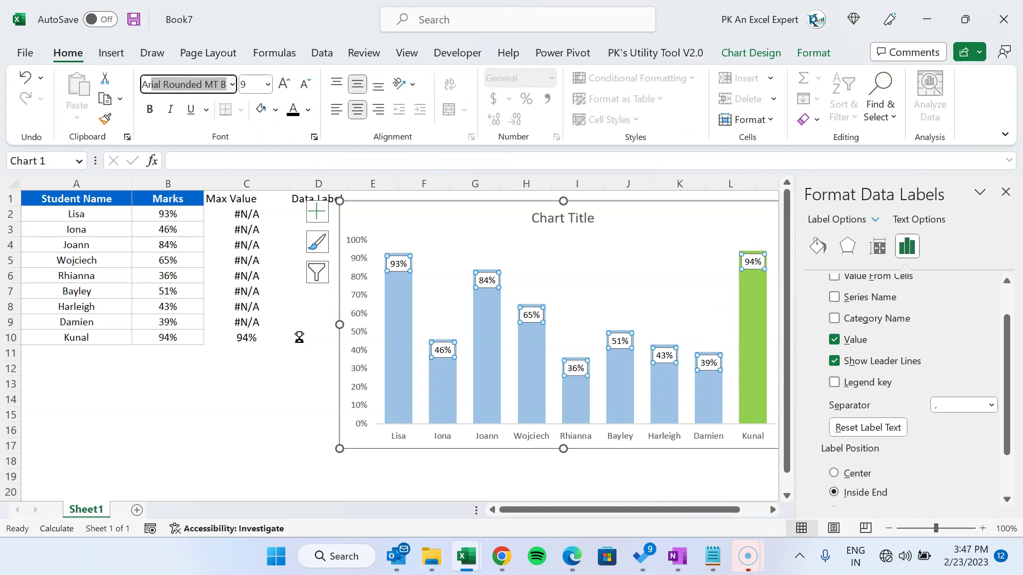
pyautogui.press('Return')
pyautogui.click(246, 93)
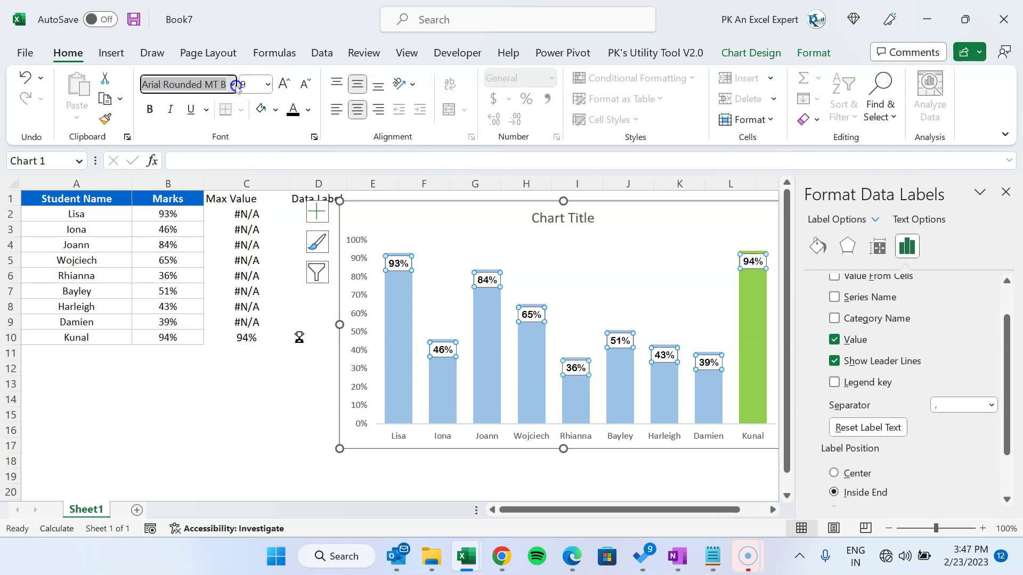
pyautogui.click(240, 199)
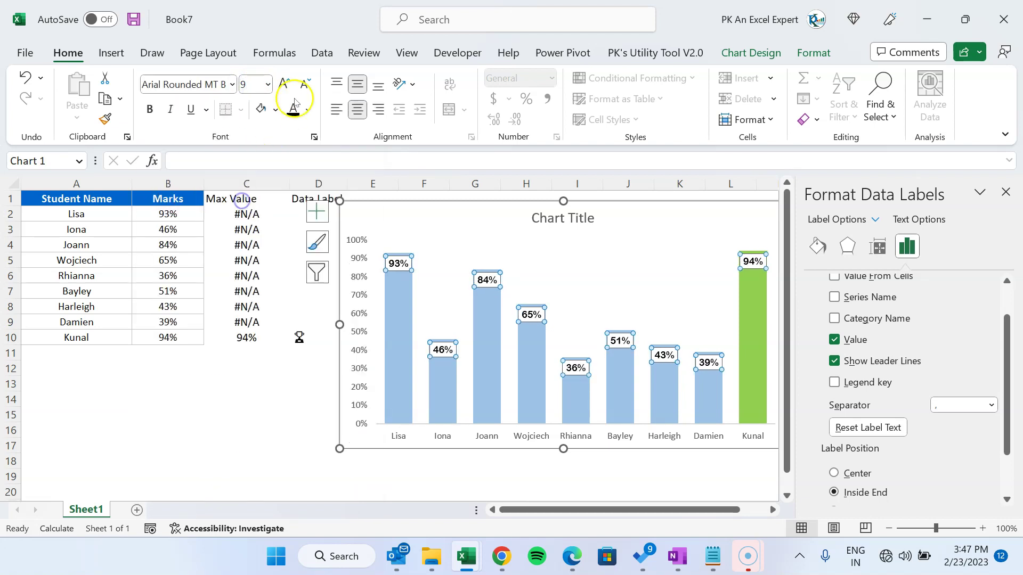
pyautogui.click(306, 84)
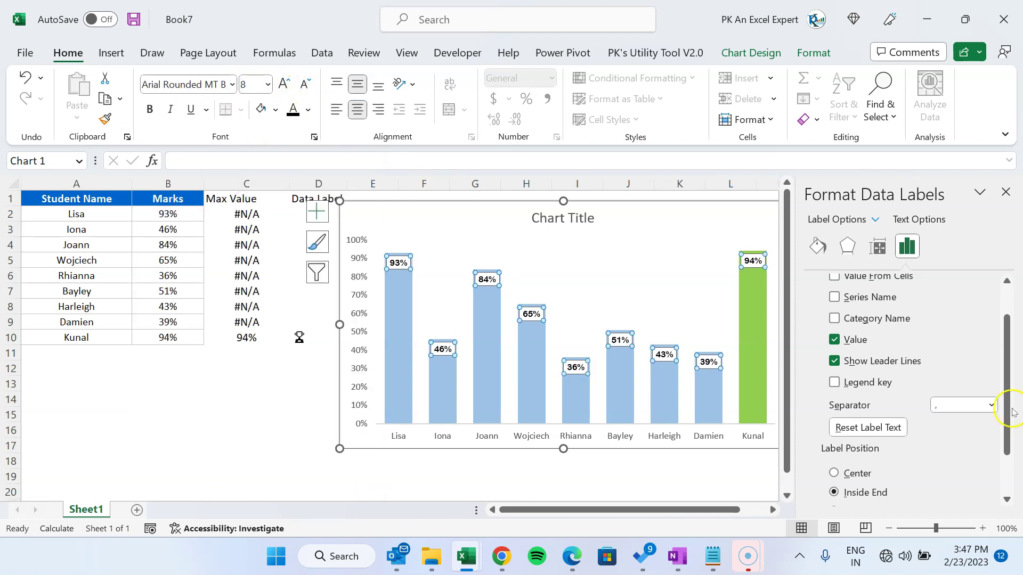
# Make the data label background fill 40% transparent, then close the Format Data Labels pane
pyautogui.scroll(2, 936, 336)
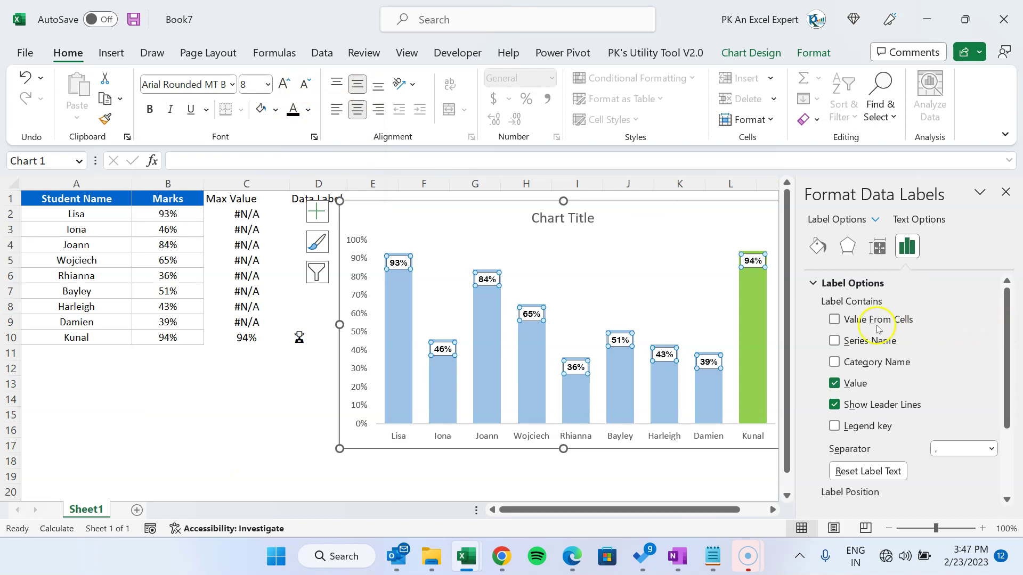
pyautogui.click(818, 246)
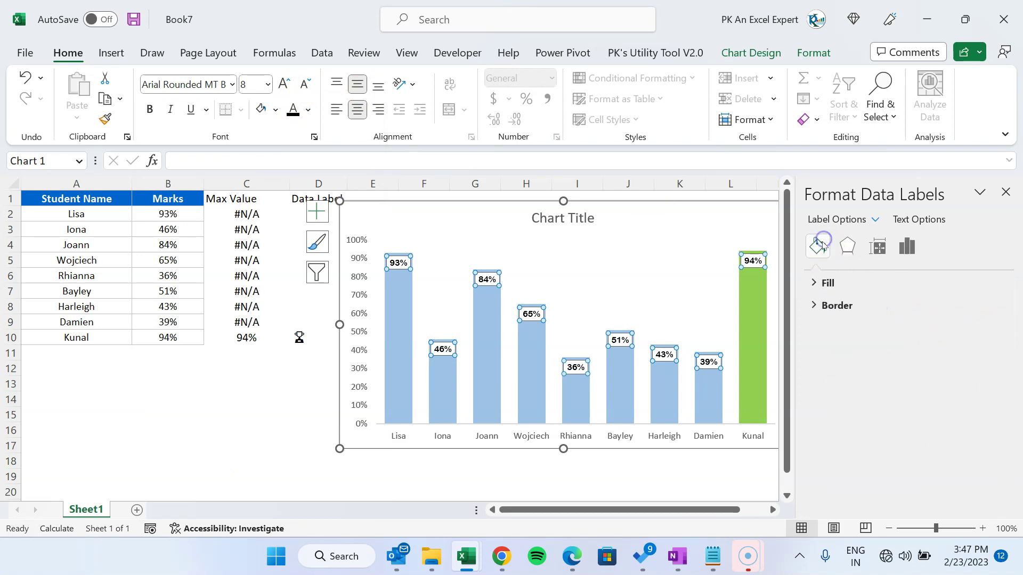
pyautogui.click(828, 283)
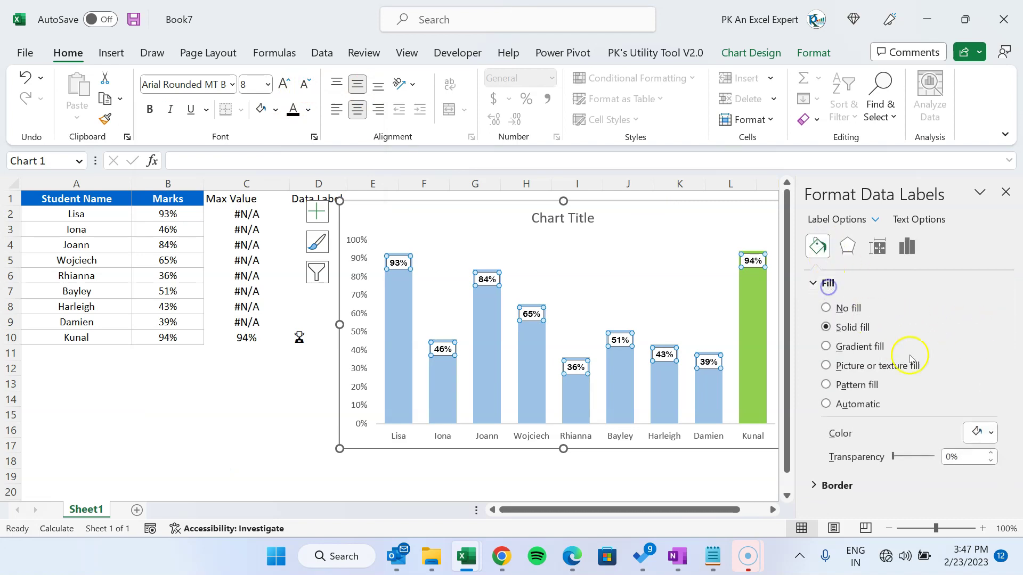
pyautogui.click(991, 433)
pyautogui.click(913, 432)
pyautogui.click(928, 452)
pyautogui.write('40')
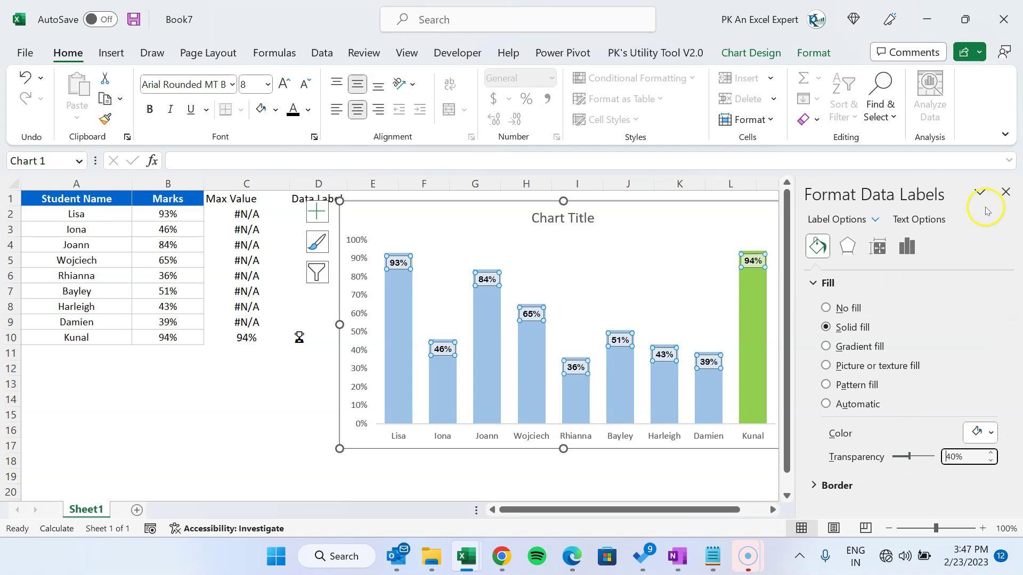
pyautogui.click(1006, 191)
pyautogui.click(915, 338)
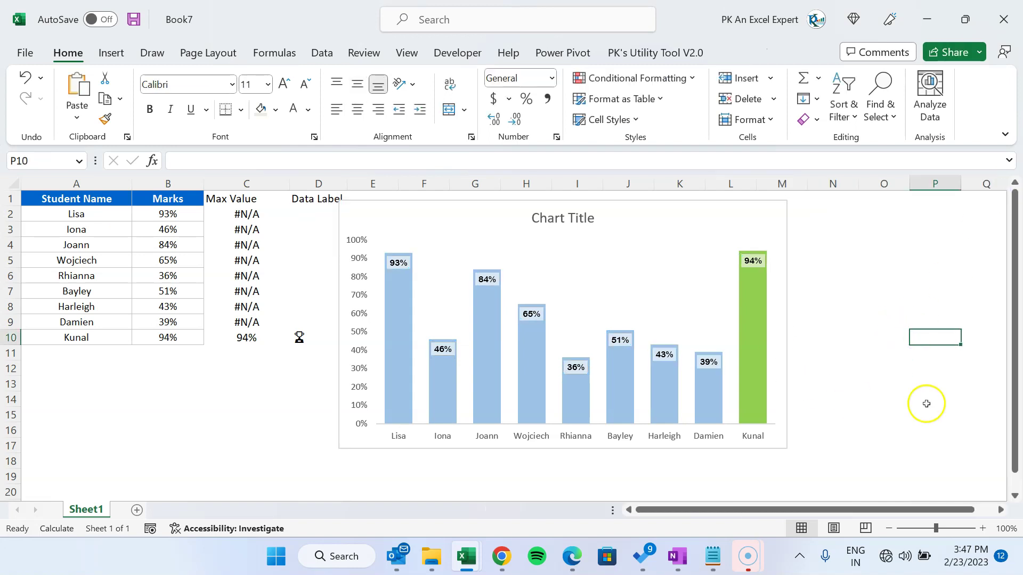
# Delete the chart's vertical percentage axis
pyautogui.click(356, 320)
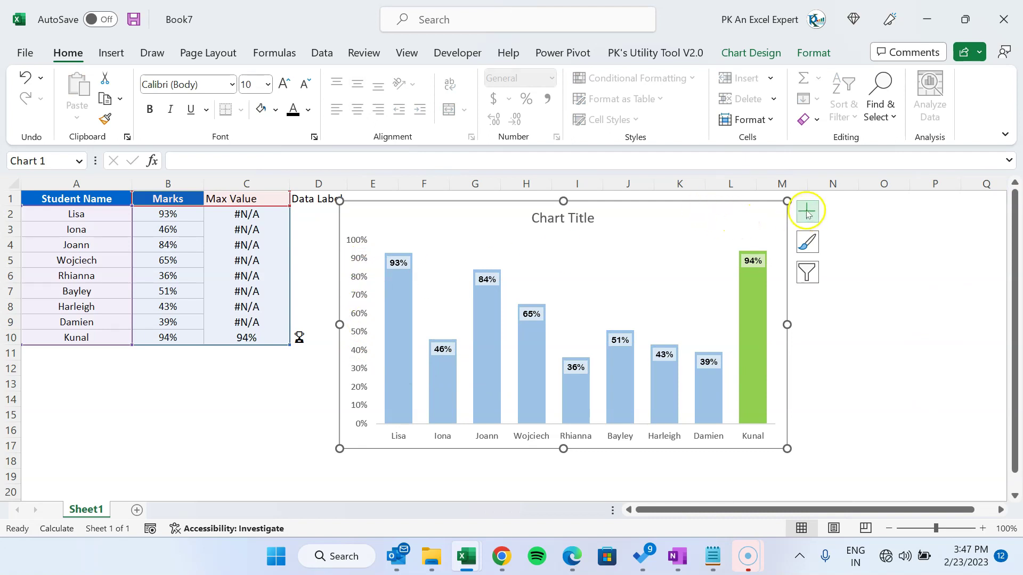
pyautogui.click(359, 341)
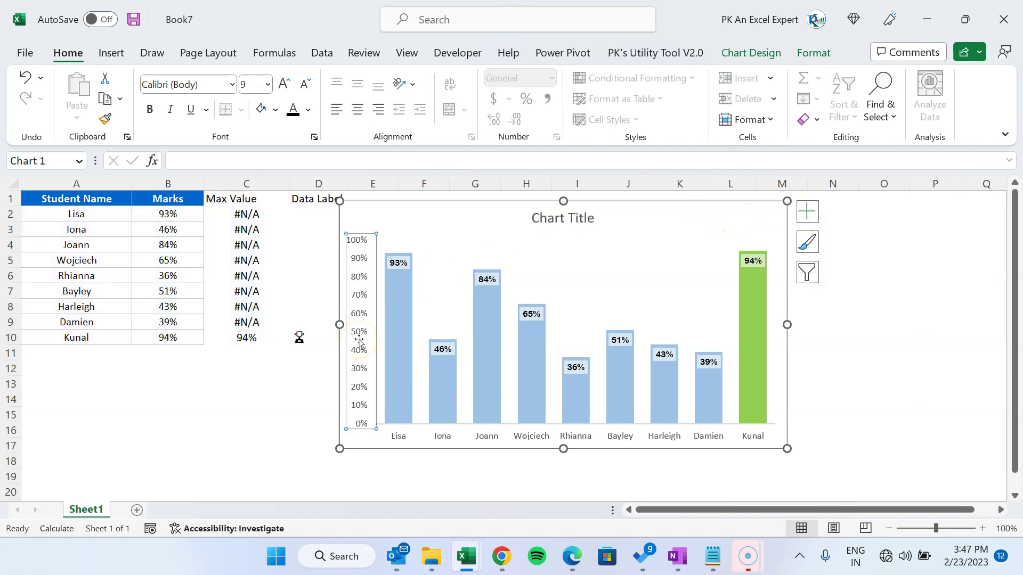
pyautogui.press('Delete')
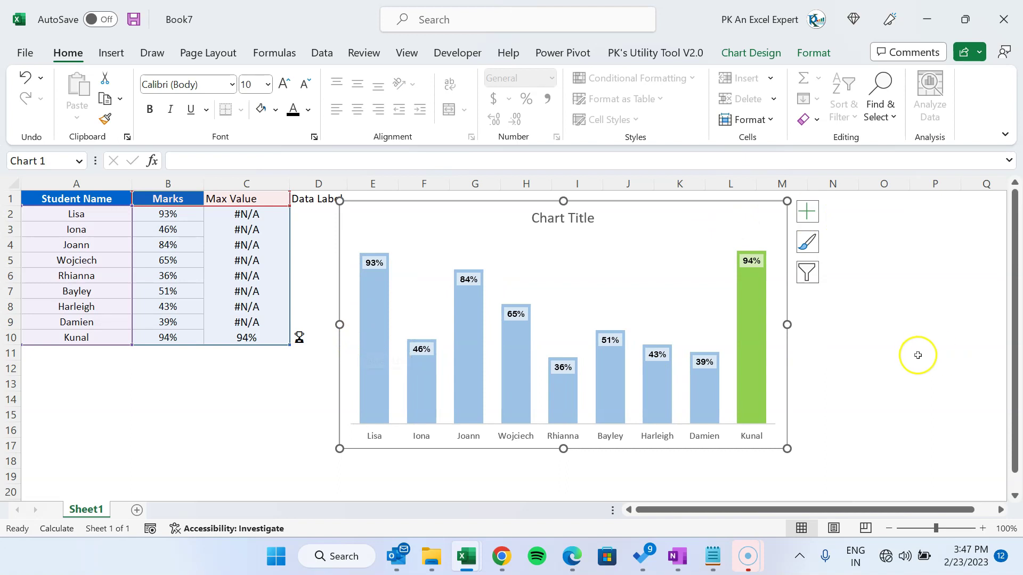
# Set the student-name axis labels to Arial Rounded MT Bold
pyautogui.click(515, 437)
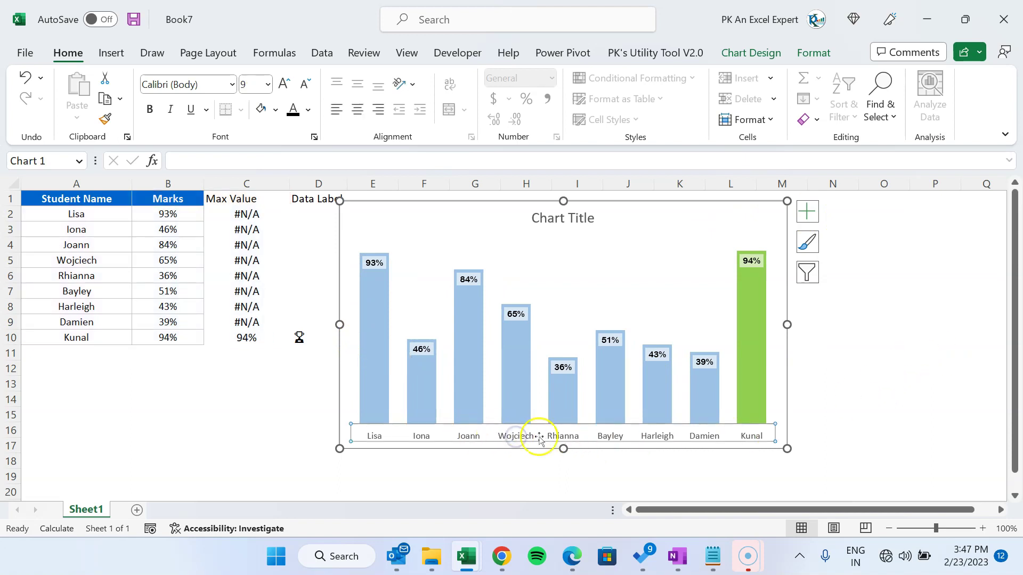
pyautogui.click(297, 111)
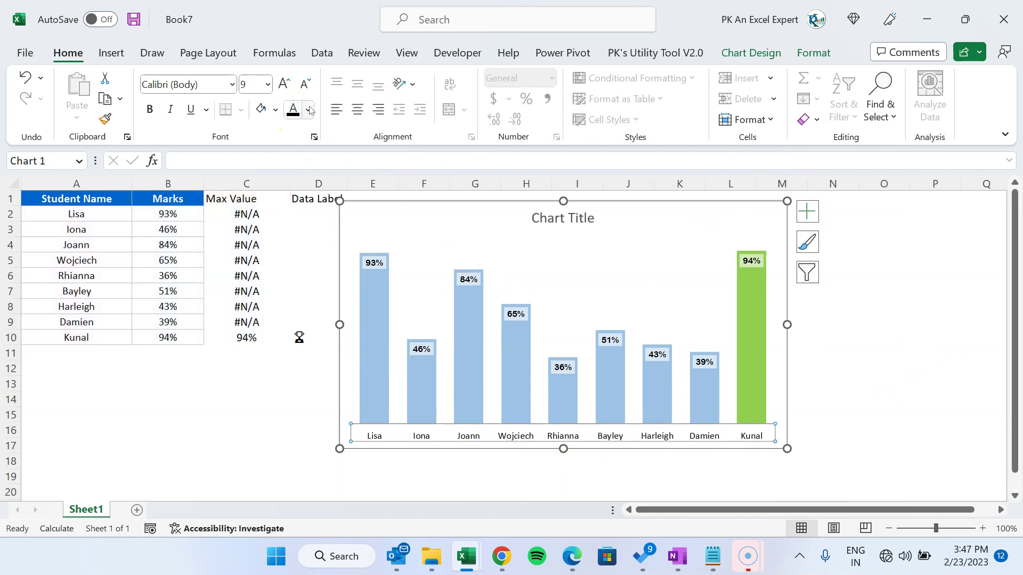
pyautogui.click(202, 84)
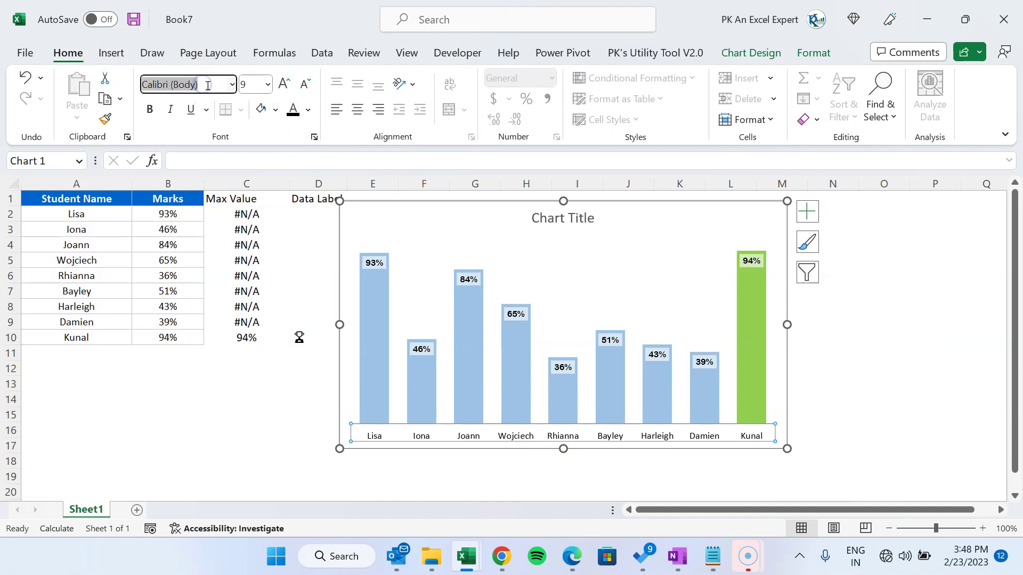
pyautogui.write('Arial Rounded MT B')
pyautogui.press('Return')
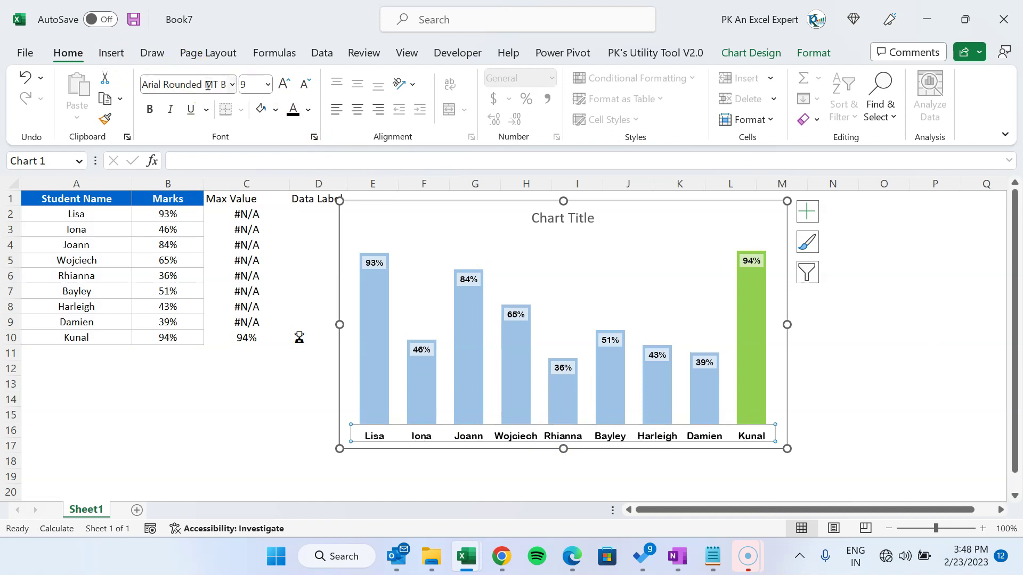
# Shrink the student names one size and retitle the chart 'Marks by Students'
pyautogui.click(305, 84)
pyautogui.click(568, 223)
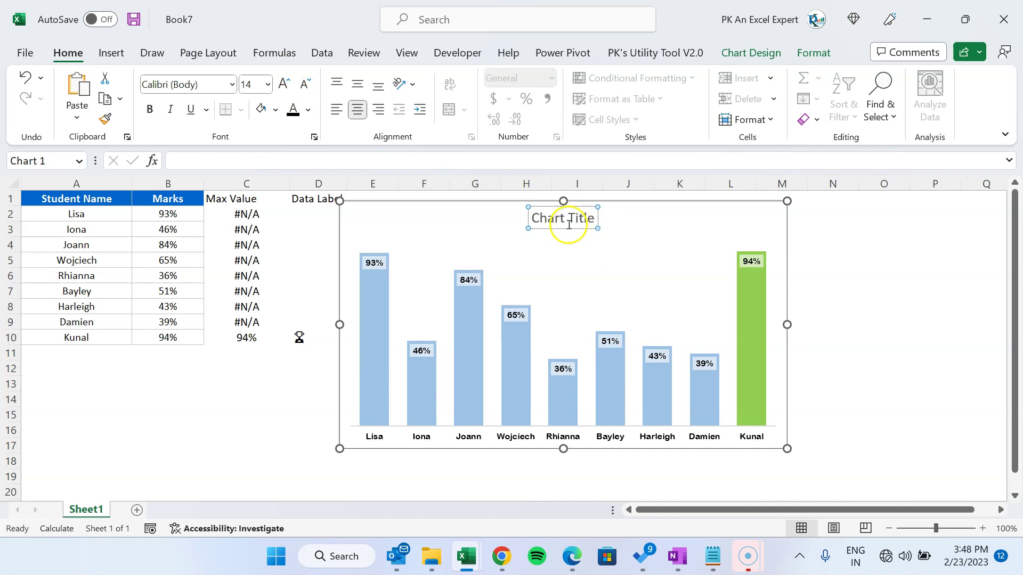
pyautogui.tripleClick(570, 221)
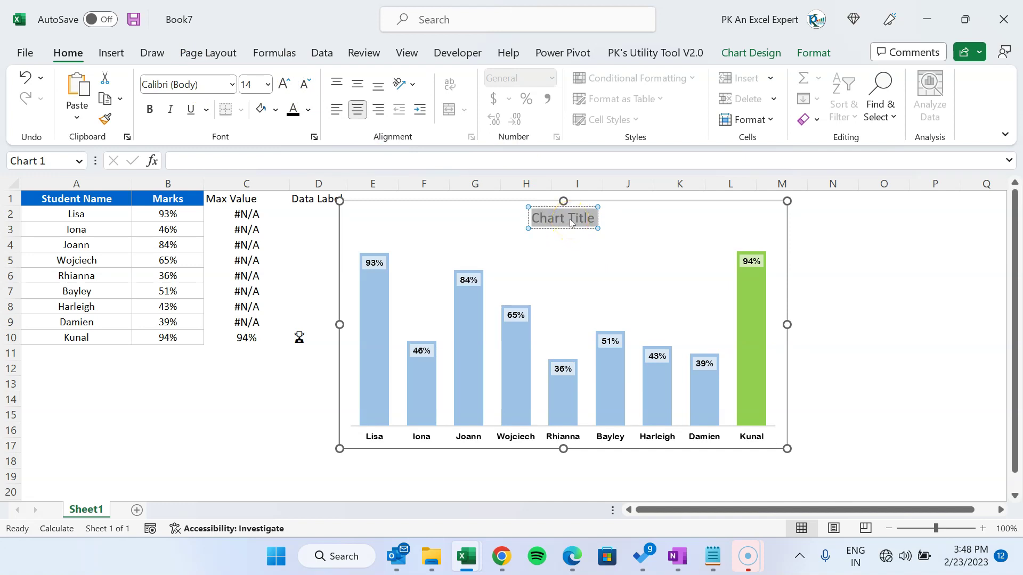
pyautogui.write('Marks')
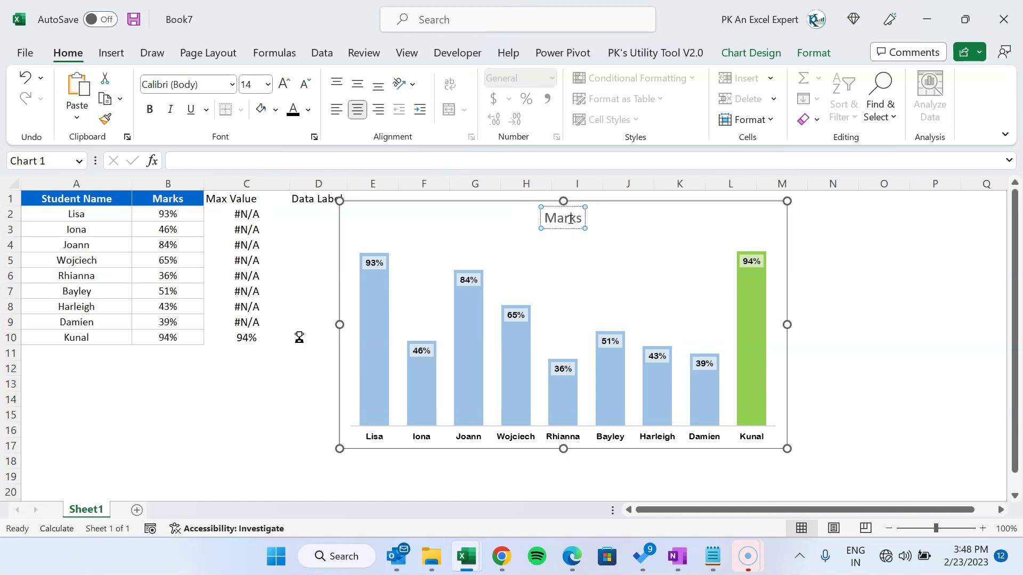
pyautogui.write(' by Students')
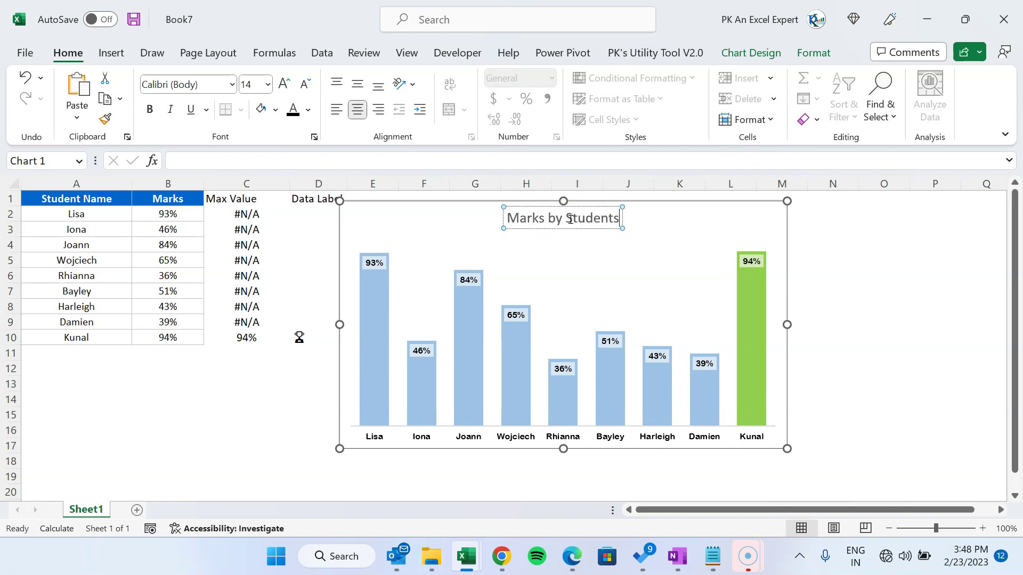
pyautogui.press('Escape')
# Format the chart title in black 12-point Arial Rounded MT Bold
pyautogui.click(211, 86)
pyautogui.write('Arial Rounded MT Bold')
pyautogui.press('Return')
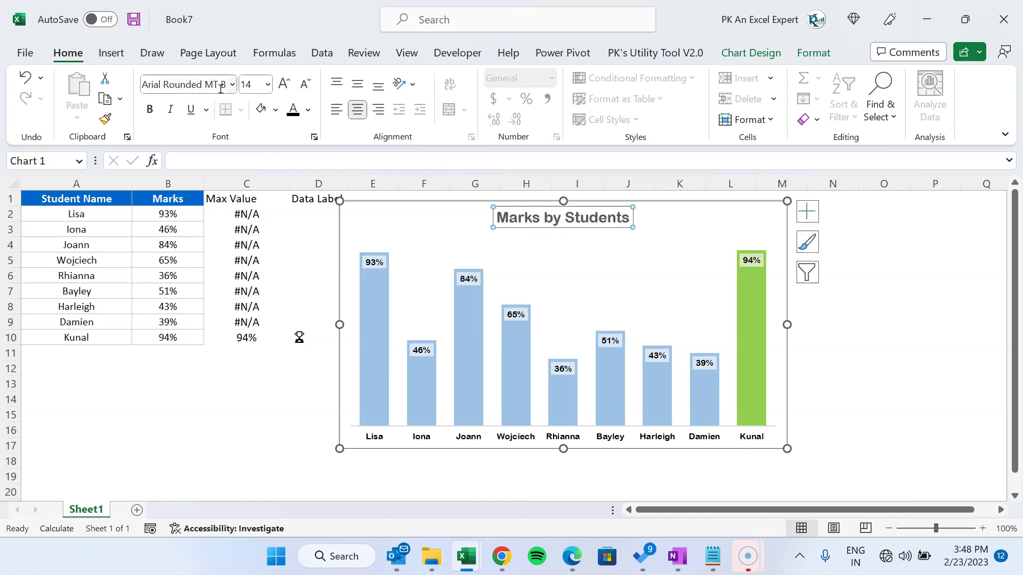
pyautogui.click(308, 110)
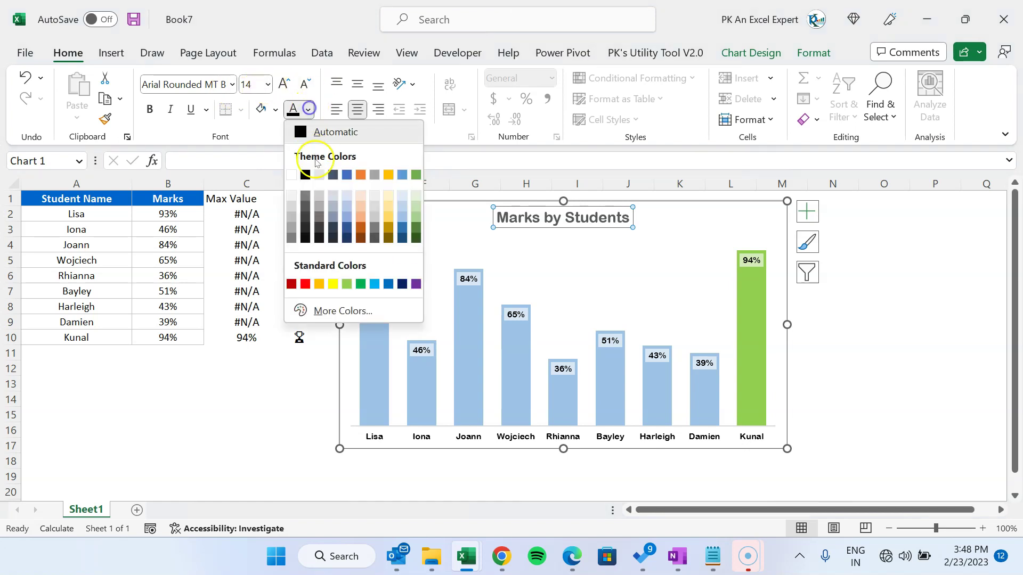
pyautogui.click(307, 172)
pyautogui.click(305, 85)
pyautogui.click(837, 296)
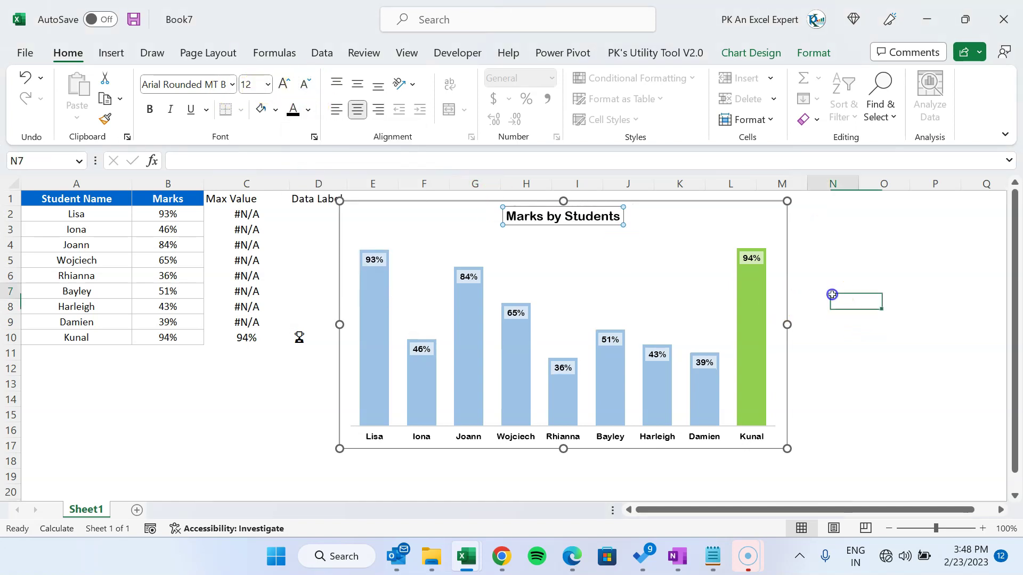
pyautogui.click(682, 272)
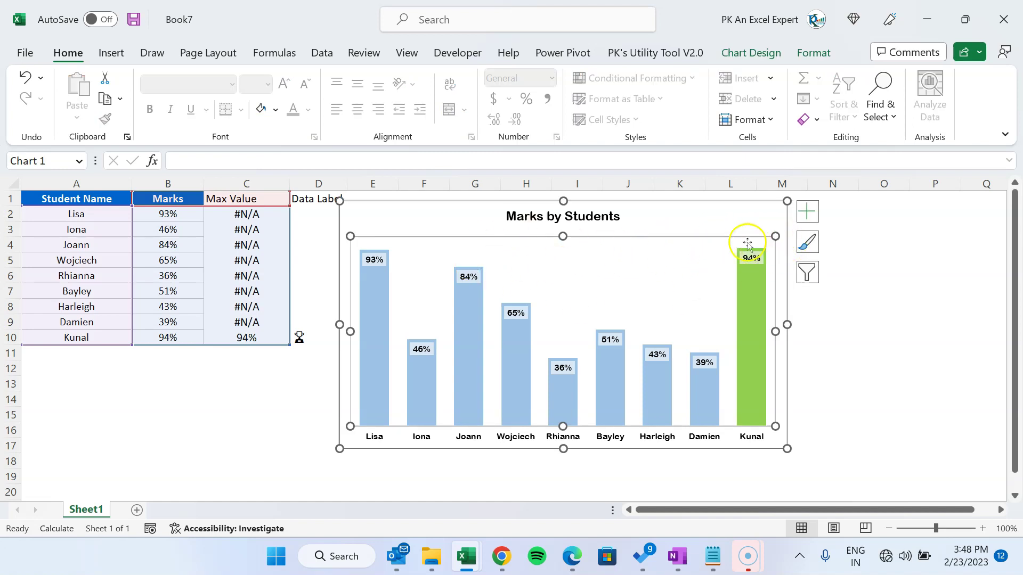
# Add a data label to the green Max Value series, showing 94% above Kunal's bar
pyautogui.click(815, 335)
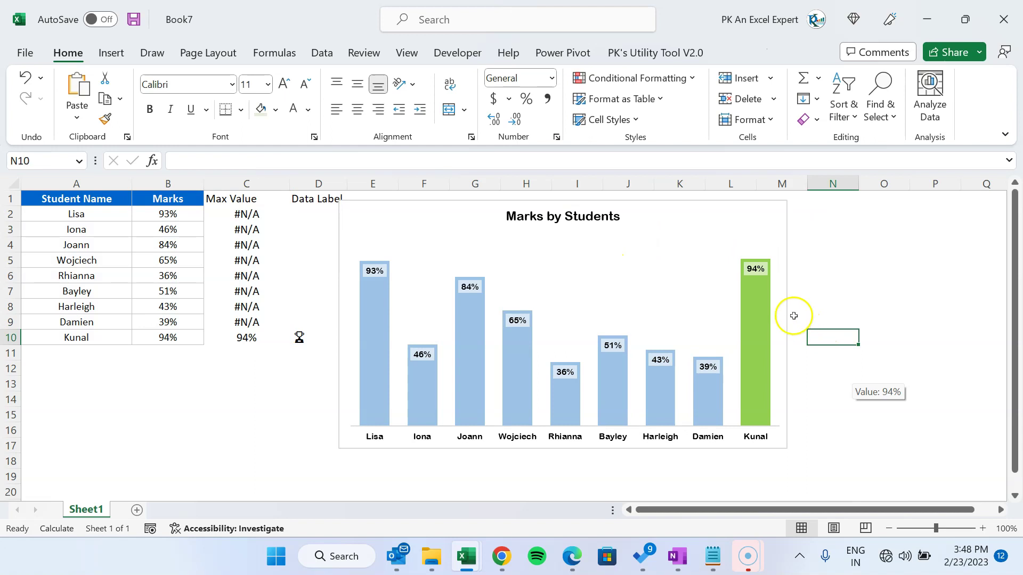
pyautogui.rightClick(755, 305)
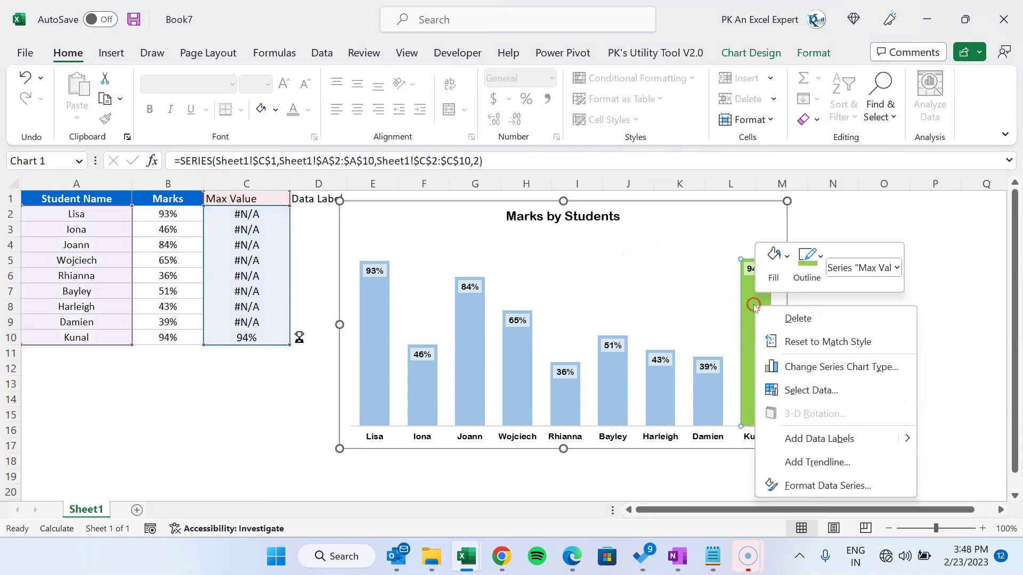
pyautogui.click(819, 440)
pyautogui.click(842, 331)
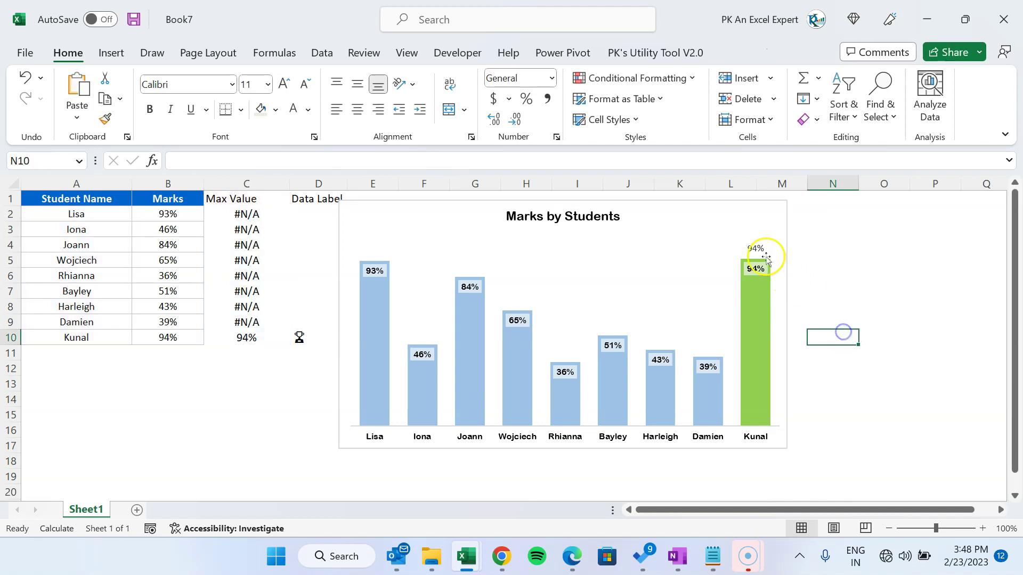
# Open Format Data Labels for the 94% label
pyautogui.click(756, 246)
pyautogui.click(758, 252)
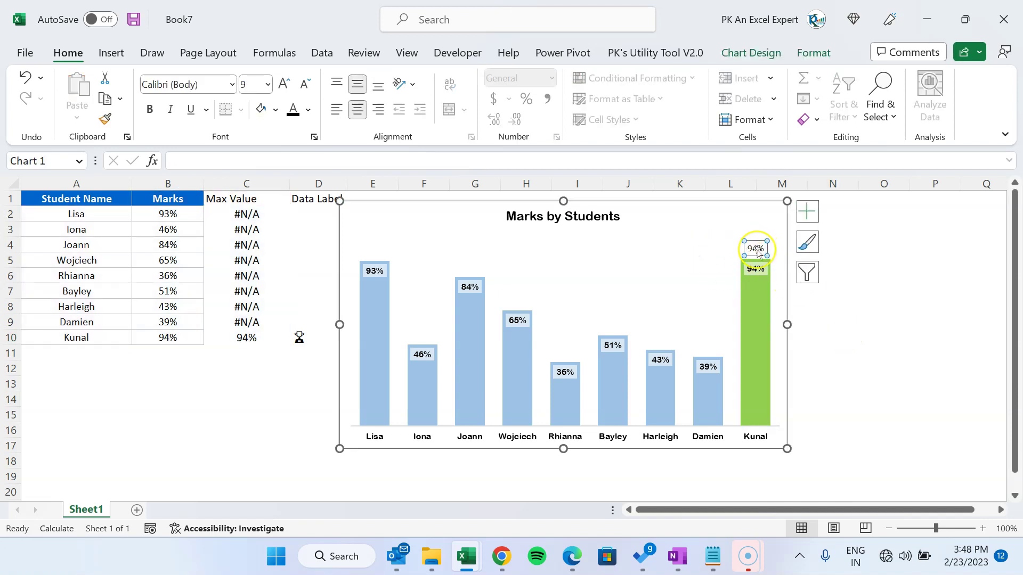
pyautogui.rightClick(758, 252)
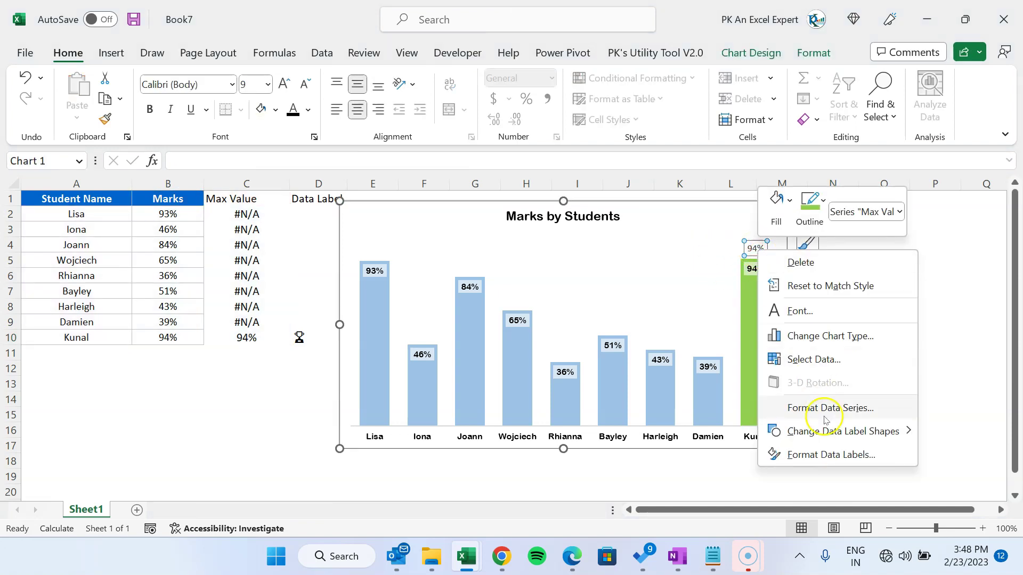
pyautogui.click(832, 455)
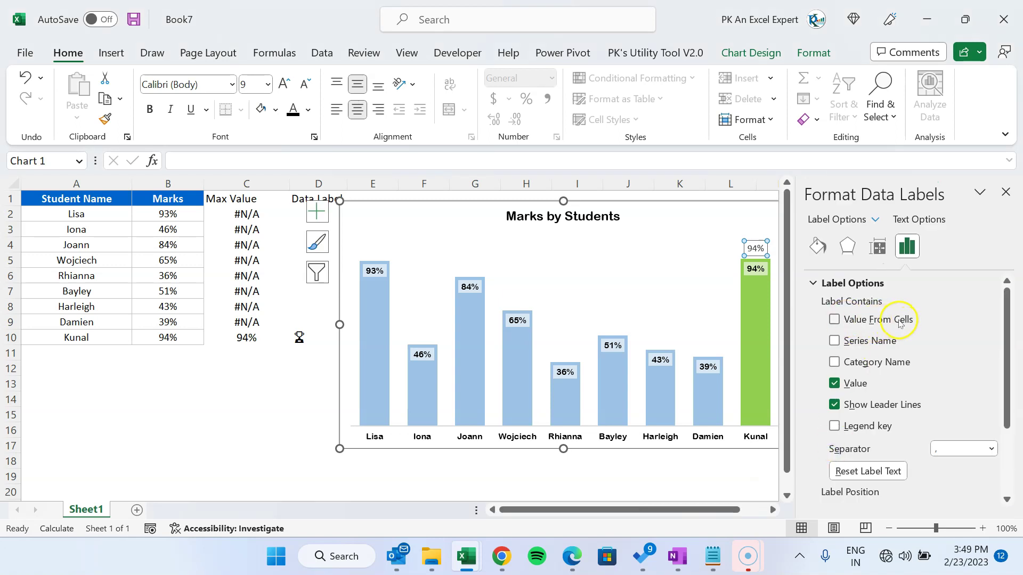
# Take the top bar's label from cells D2:D10 and turn off the 94% value
pyautogui.click(834, 320)
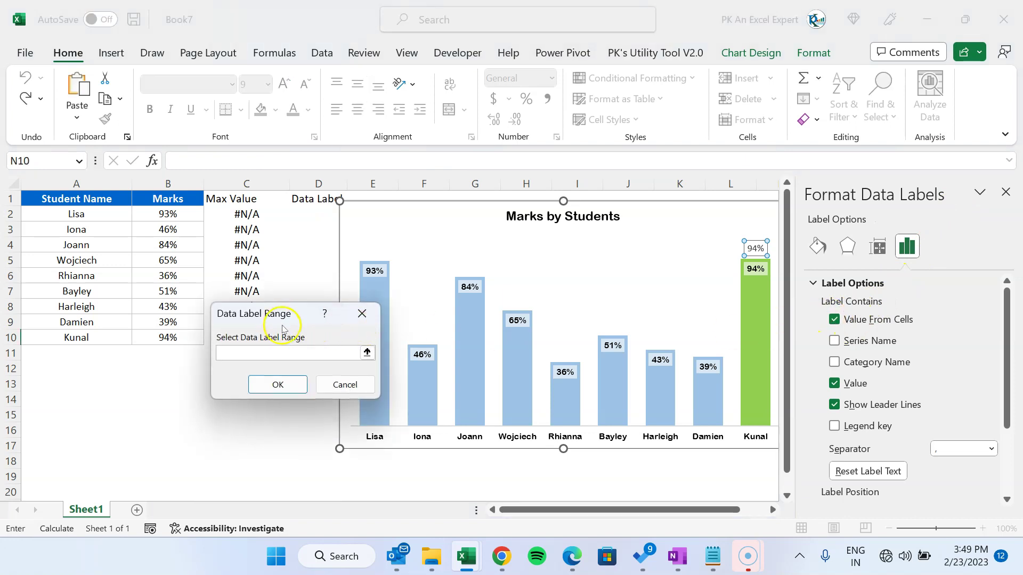
pyautogui.moveTo(282, 319); pyautogui.dragTo(526, 273)
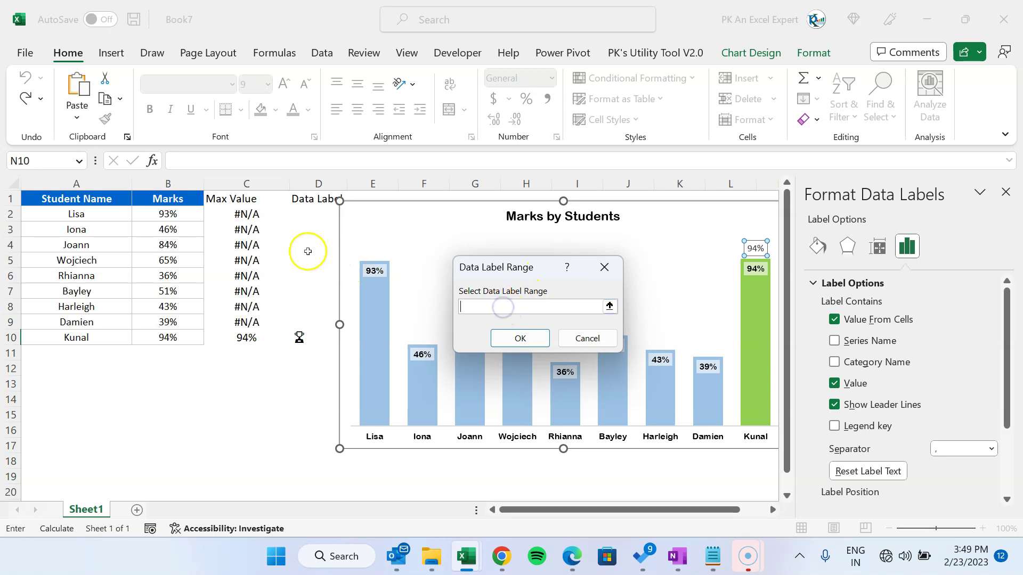
pyautogui.moveTo(306, 214); pyautogui.dragTo(300, 336)
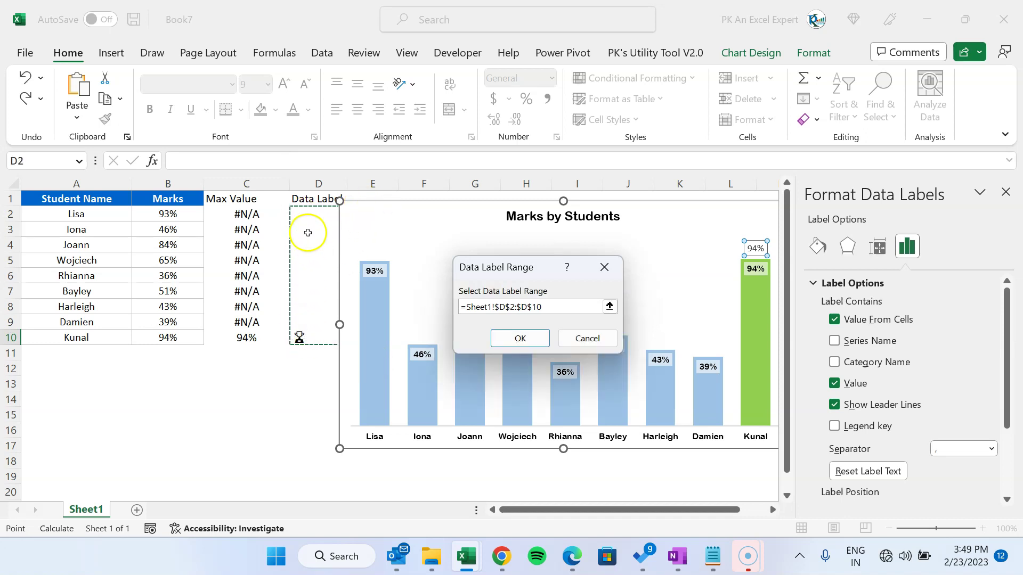
pyautogui.click(514, 338)
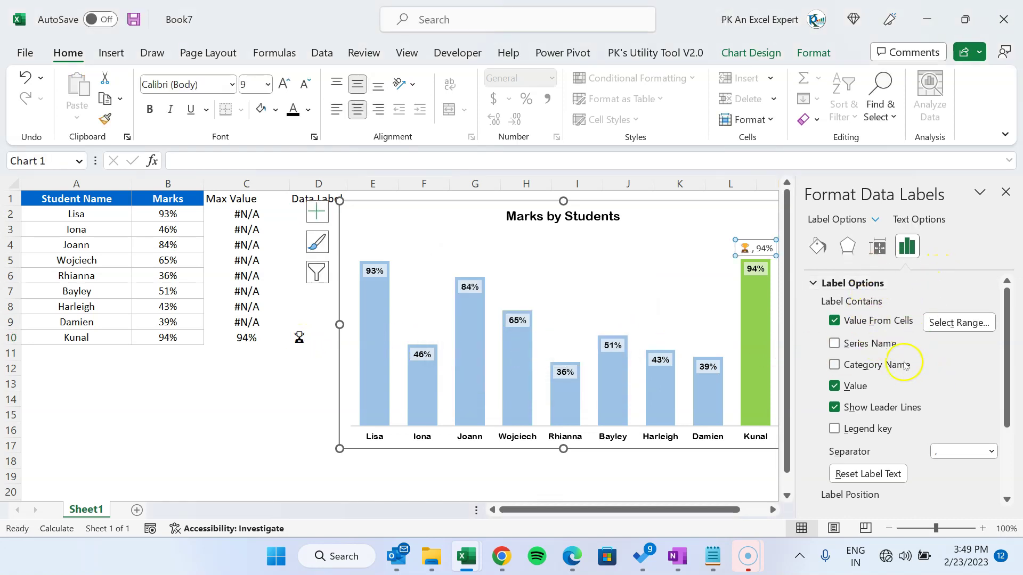
pyautogui.click(834, 386)
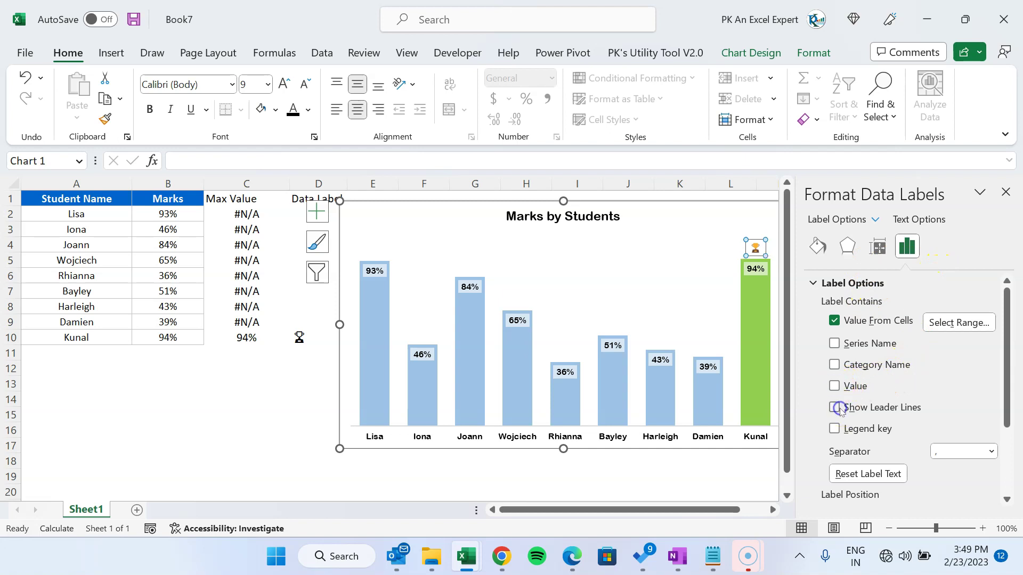
# Close the label pane and increase the trophy label's font to 18 pt
pyautogui.click(1006, 192)
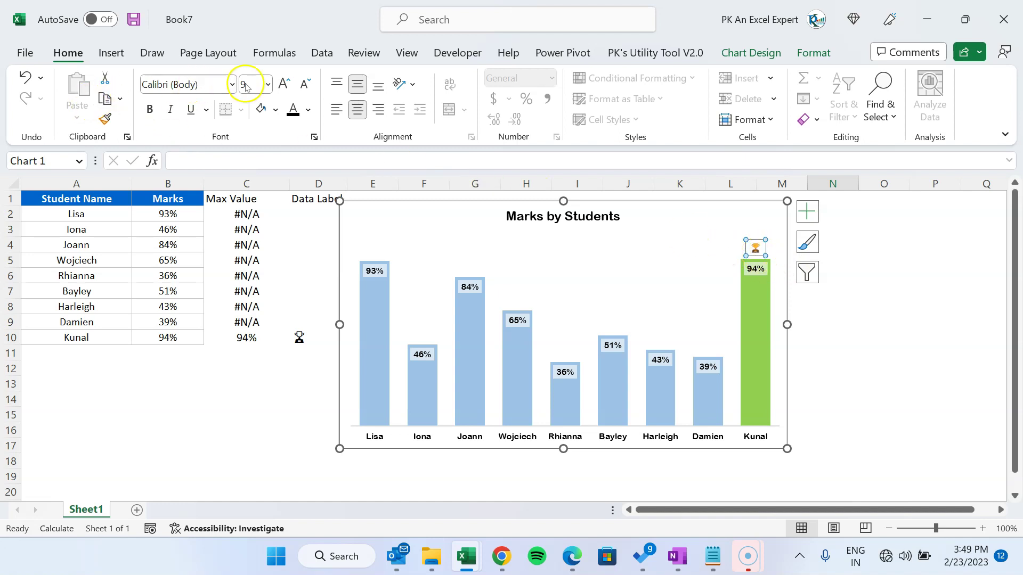
pyautogui.click(284, 85)
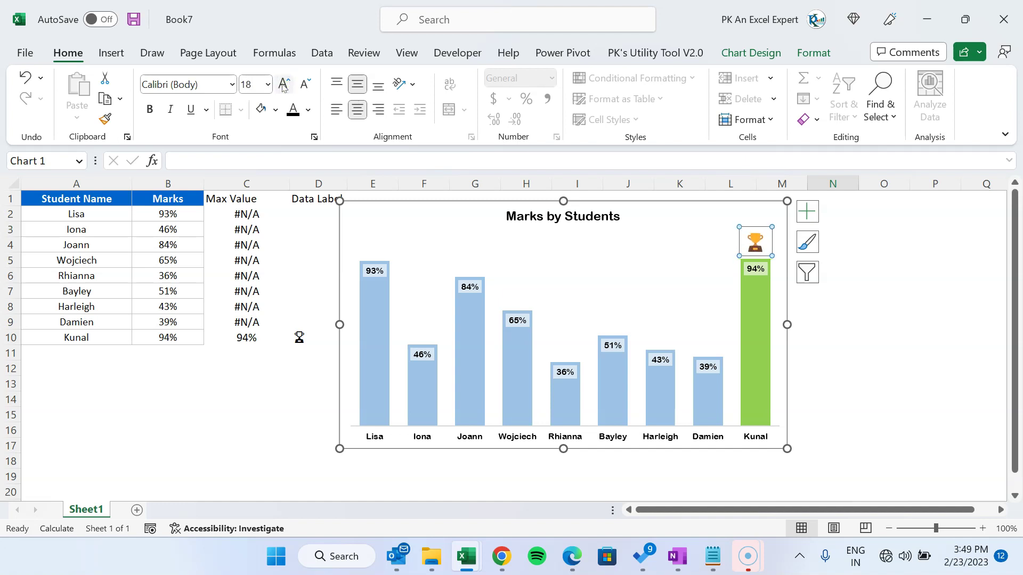
pyautogui.click(870, 281)
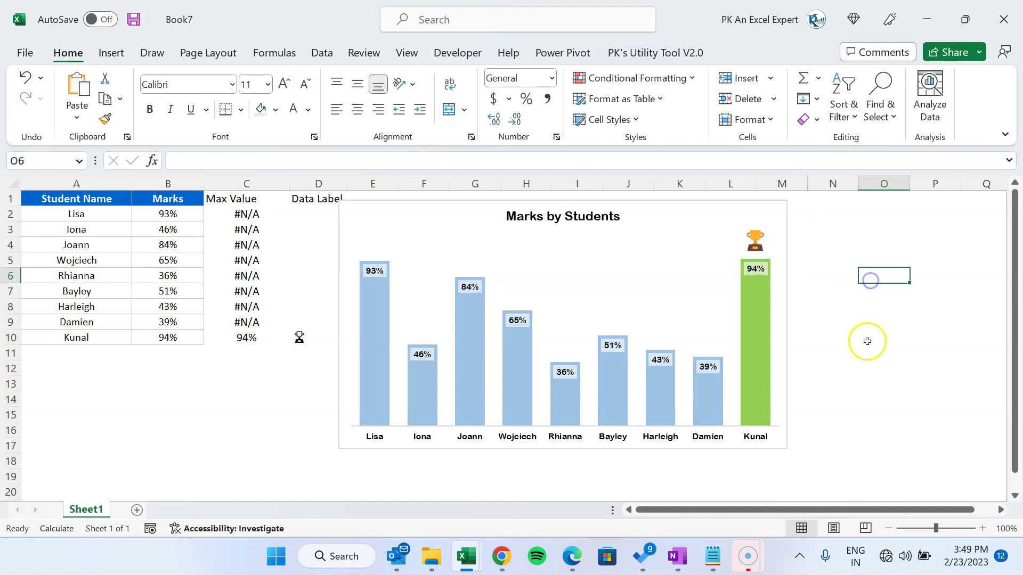
# Nudge the chart slightly to the right
pyautogui.click(868, 351)
pyautogui.moveTo(623, 206); pyautogui.dragTo(653, 201)
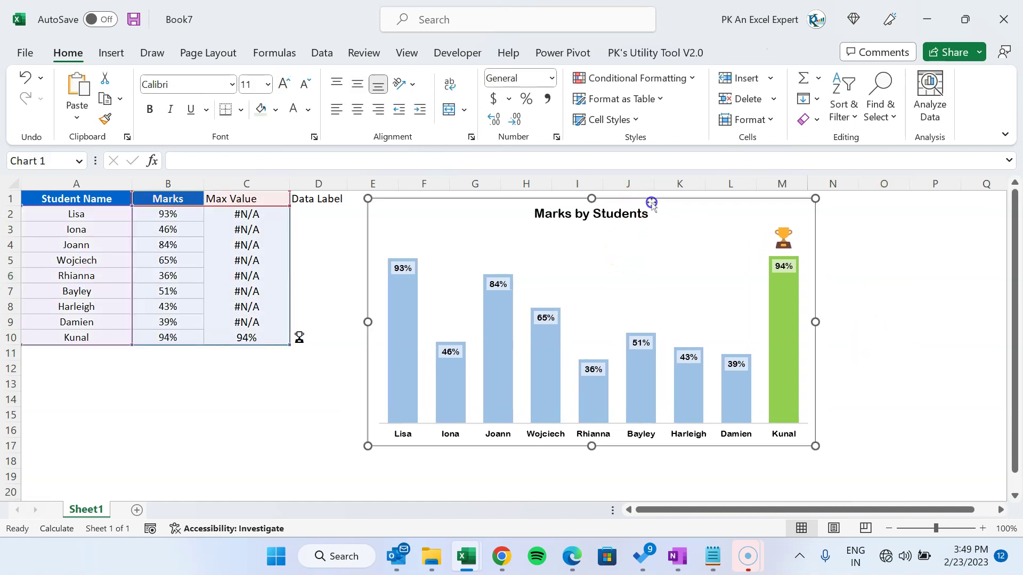
pyautogui.click(945, 304)
# Recalculate the random marks five times with Calculate Now, then select C1:D10
pyautogui.click(285, 55)
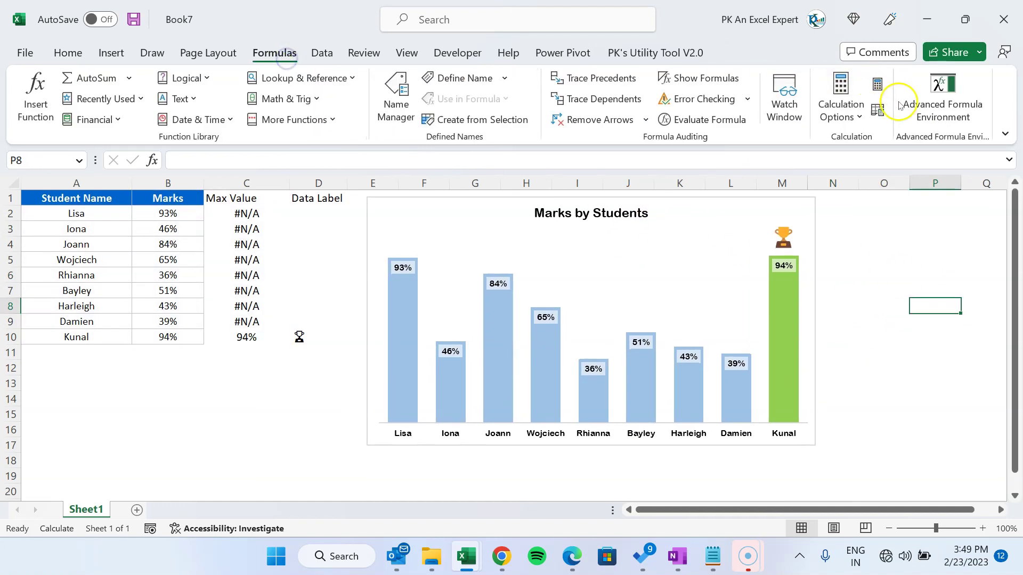
pyautogui.click(875, 86)
pyautogui.click(875, 86)
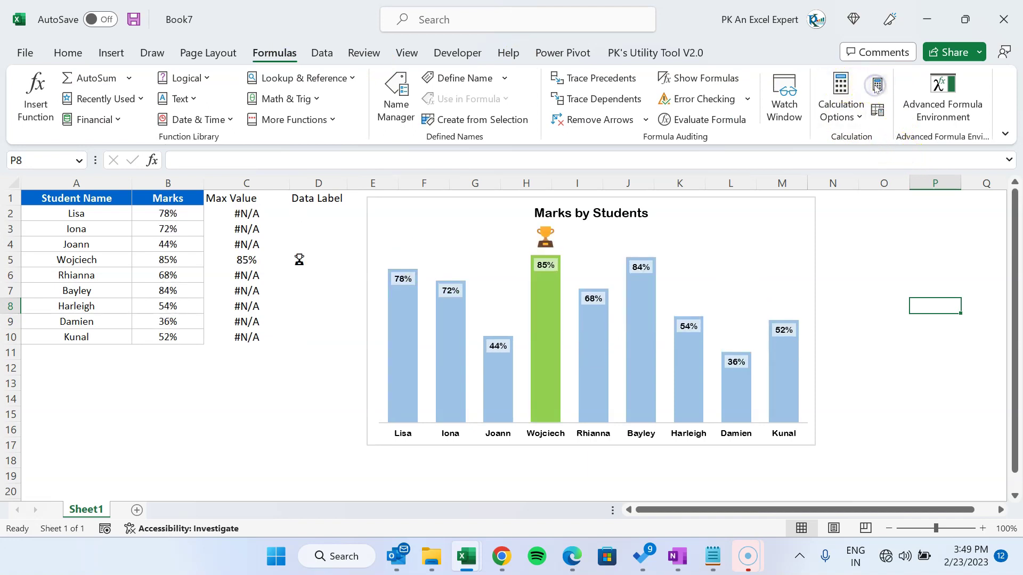
pyautogui.click(876, 87)
pyautogui.click(875, 86)
pyautogui.click(876, 87)
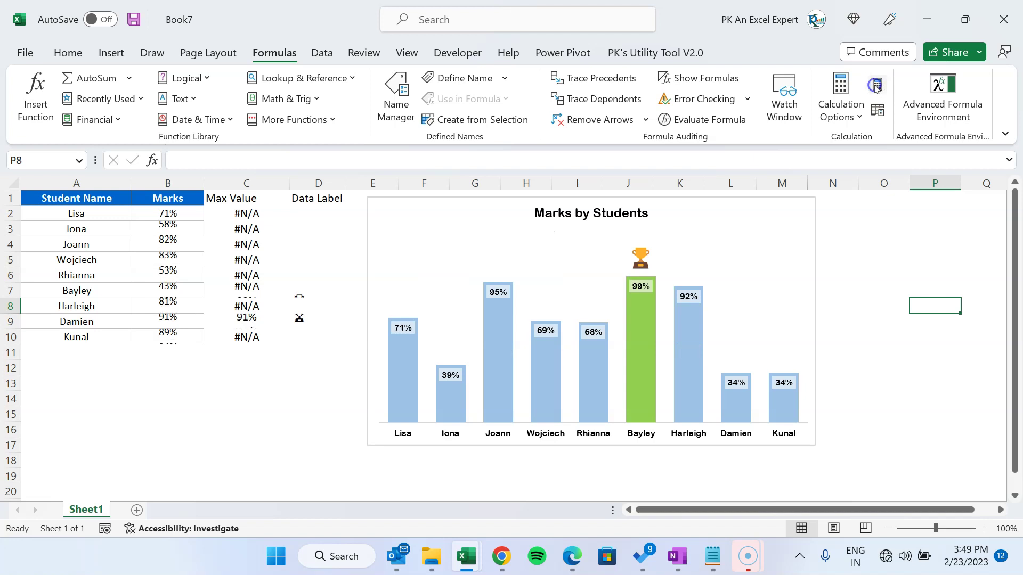
pyautogui.click(309, 418)
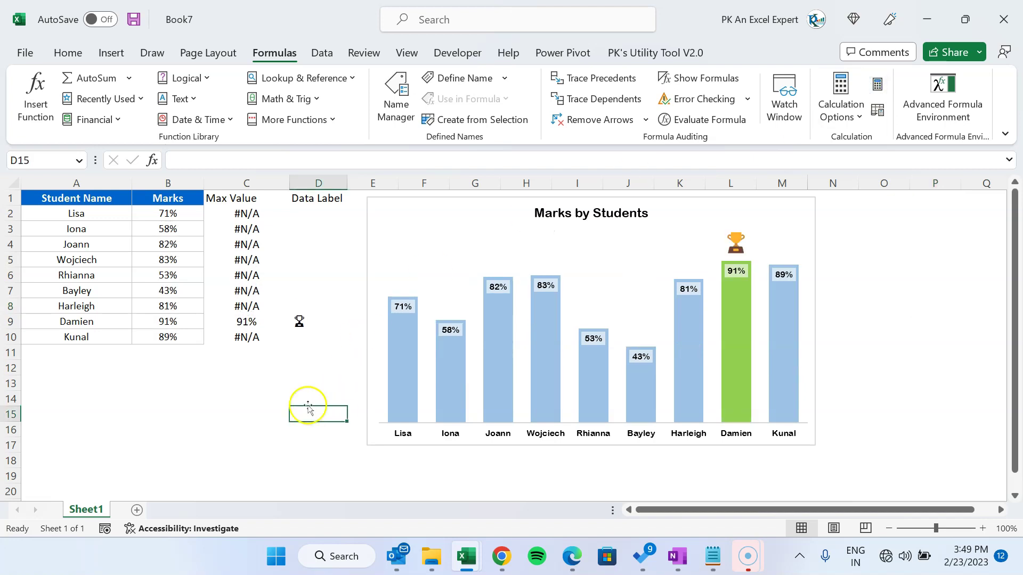
pyautogui.moveTo(245, 198); pyautogui.dragTo(313, 329)
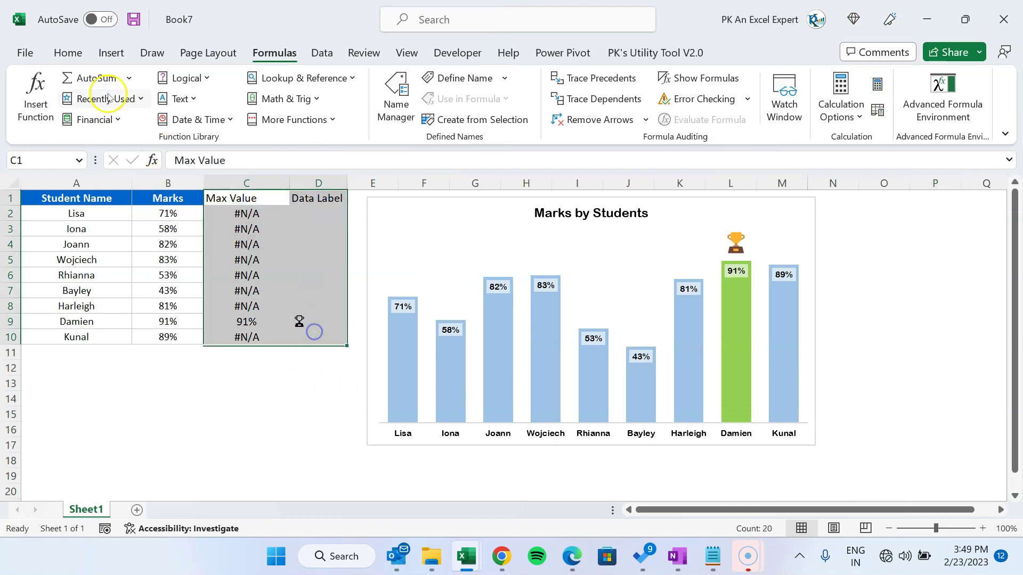
# Set the Max Value and Data Label columns' text to white
pyautogui.click(68, 53)
pyautogui.click(309, 110)
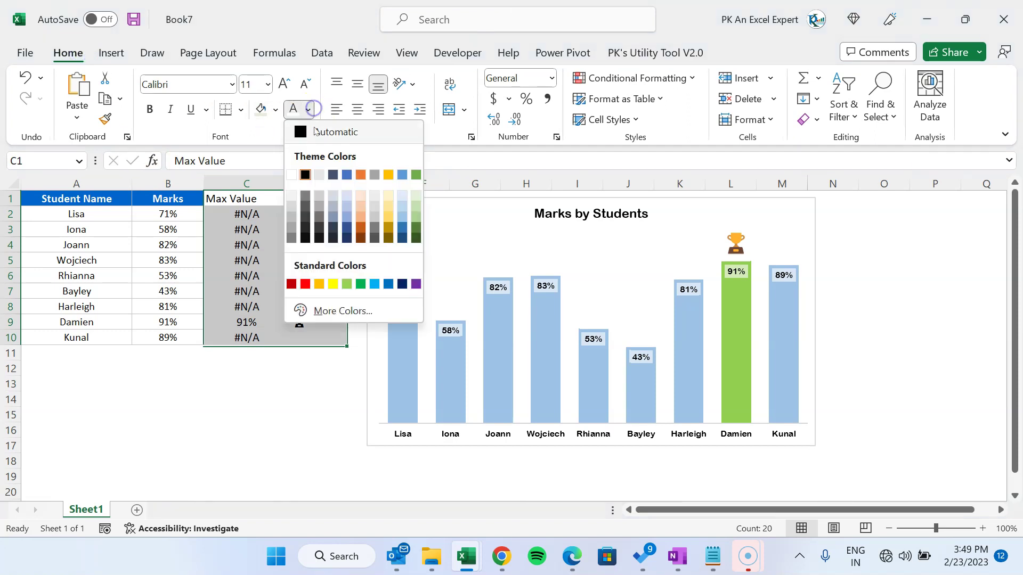
pyautogui.click(296, 174)
pyautogui.click(213, 416)
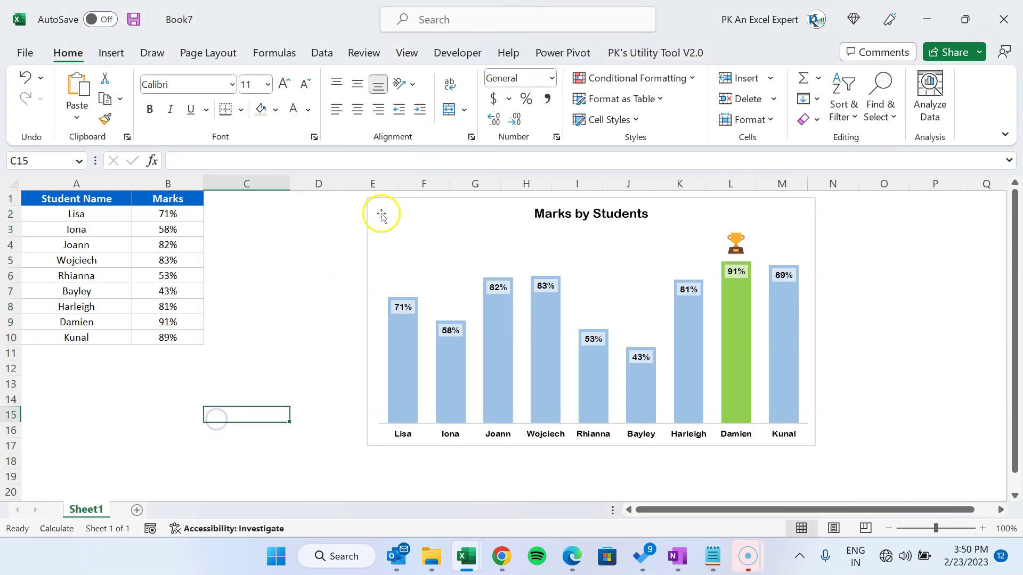
# Move the chart left to sit beside the marks table
pyautogui.click(390, 199)
pyautogui.moveTo(391, 199); pyautogui.dragTo(278, 205)
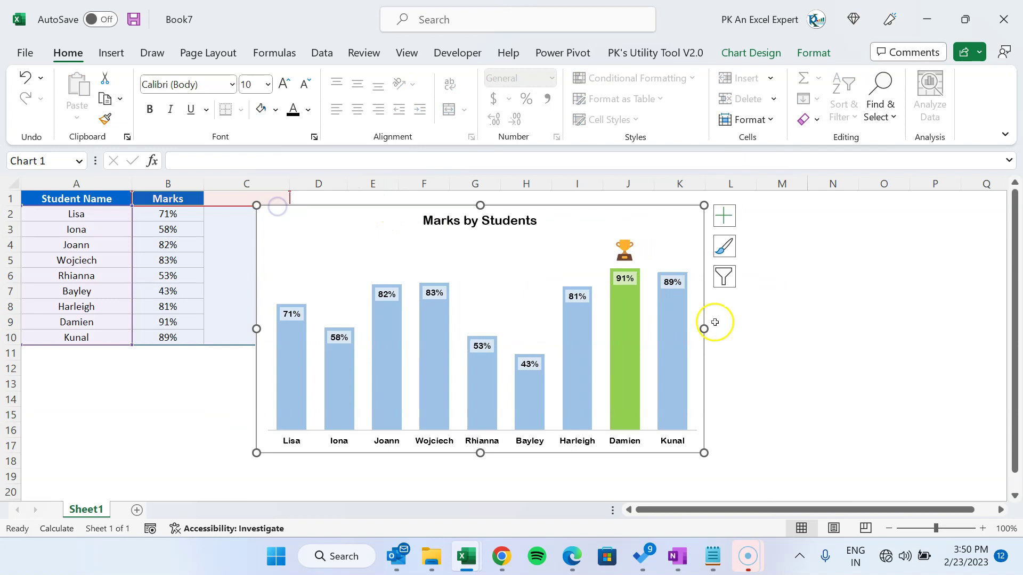
pyautogui.click(762, 331)
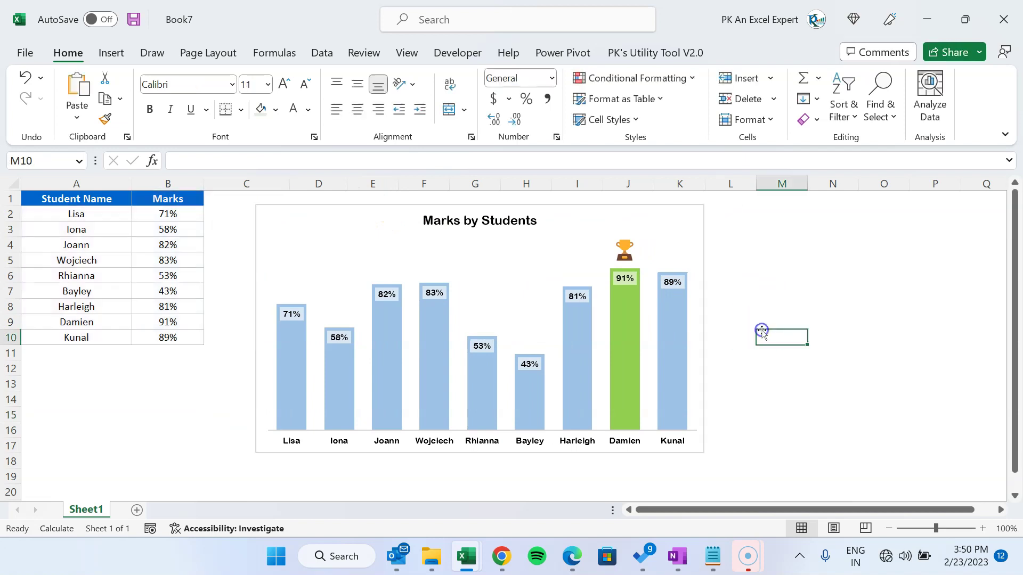
pyautogui.click(710, 220)
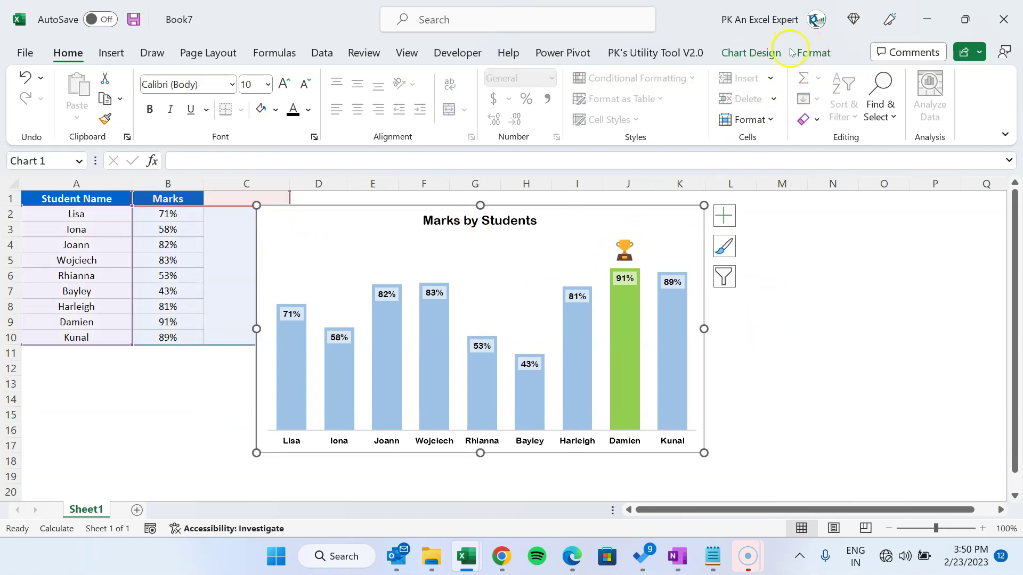
# Give the chart area a green shape outline
pyautogui.click(751, 52)
pyautogui.click(810, 52)
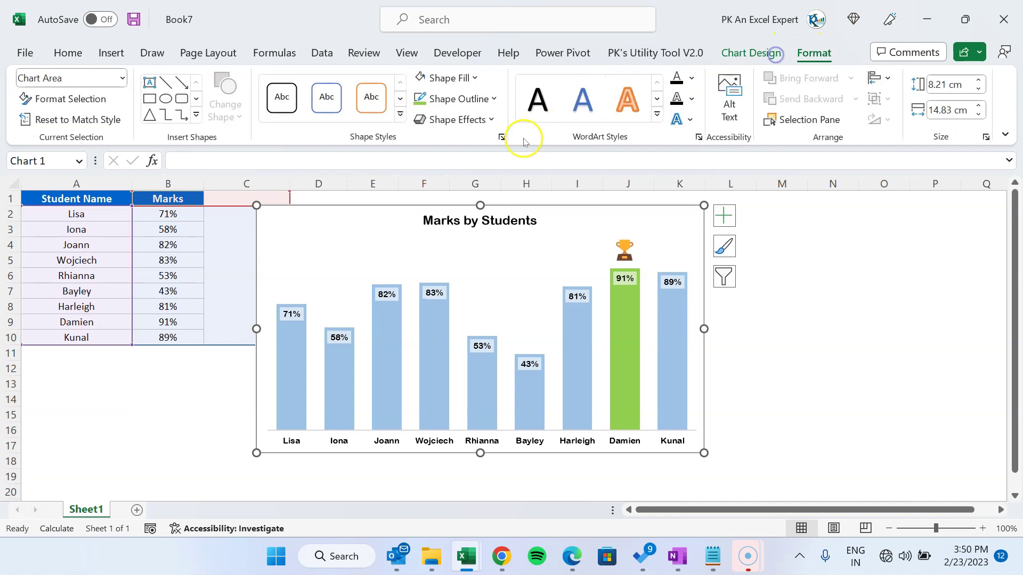
pyautogui.click(474, 109)
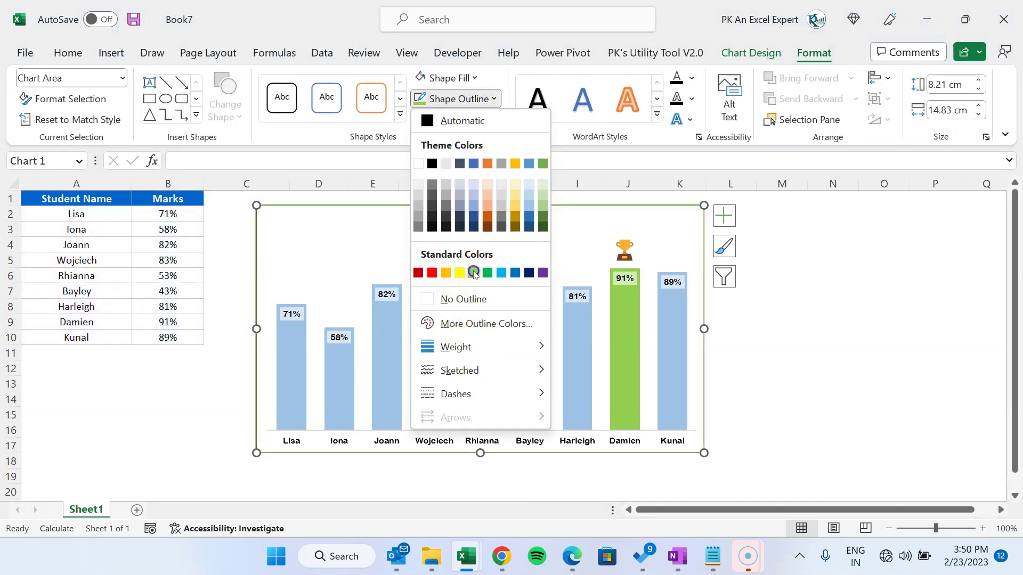
pyautogui.click(473, 273)
# Apply the first Outer drop shadow preset to the chart and deselect it
pyautogui.click(482, 120)
pyautogui.click(476, 185)
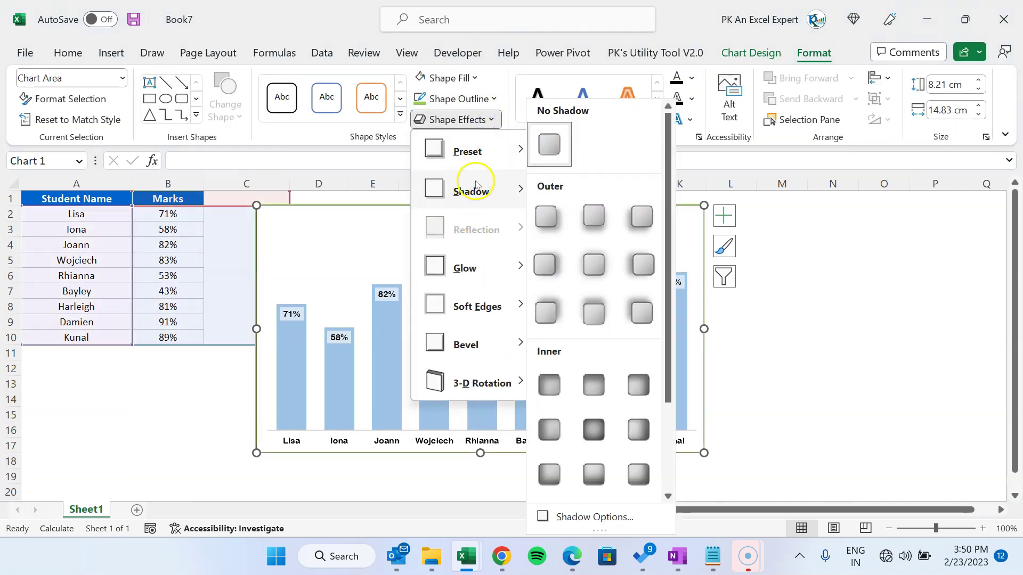
pyautogui.click(547, 217)
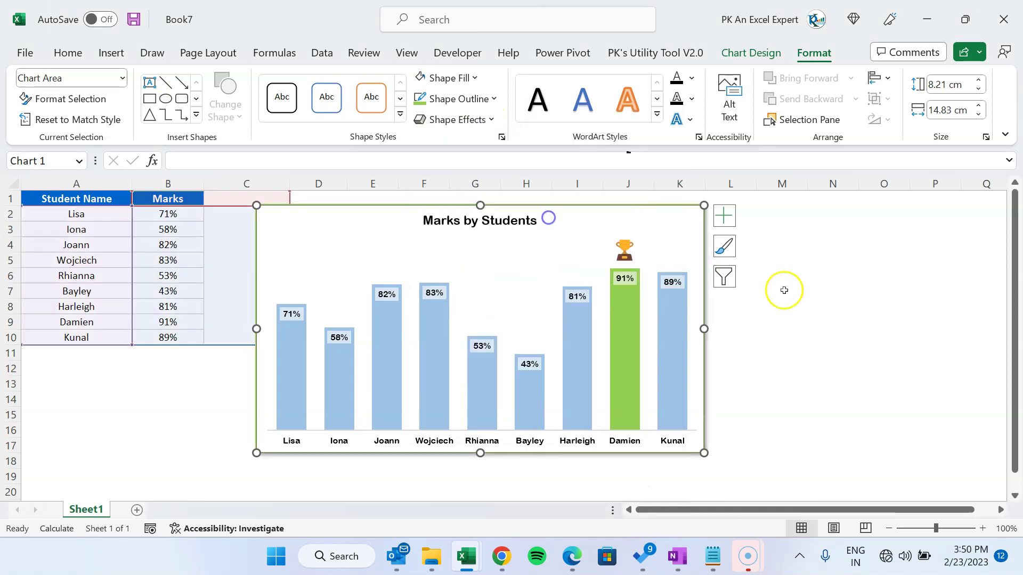
pyautogui.click(784, 290)
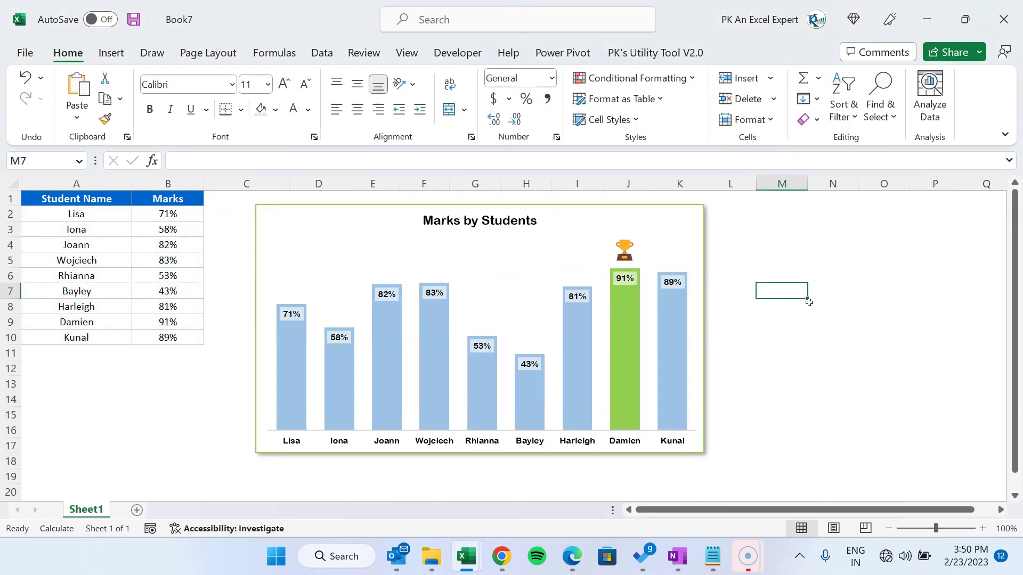